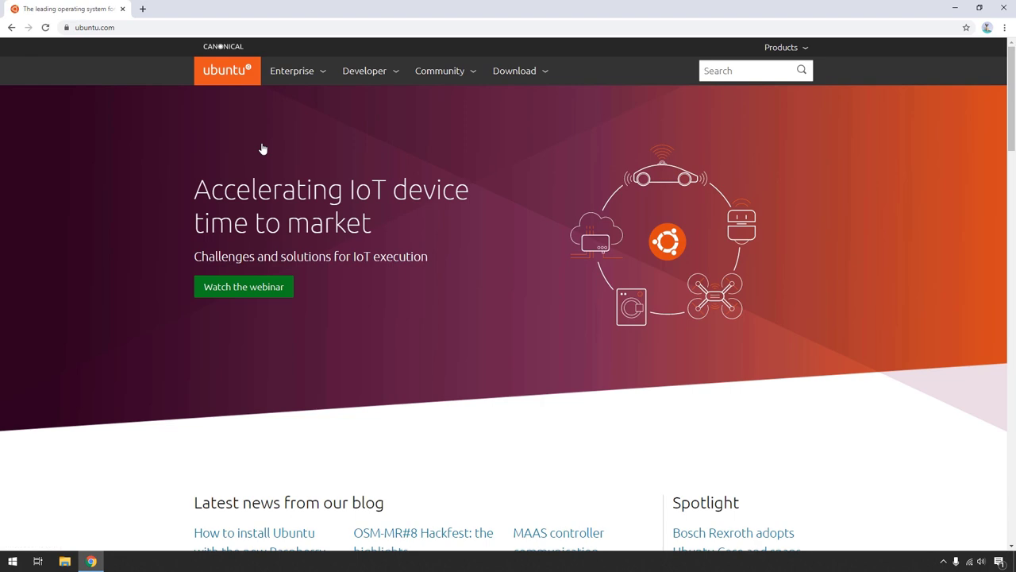
# Go to the Ubuntu Desktop download page on ubuntu.com and read the Ubuntu 18.04.4 LTS section.
pyautogui.click(526, 78)
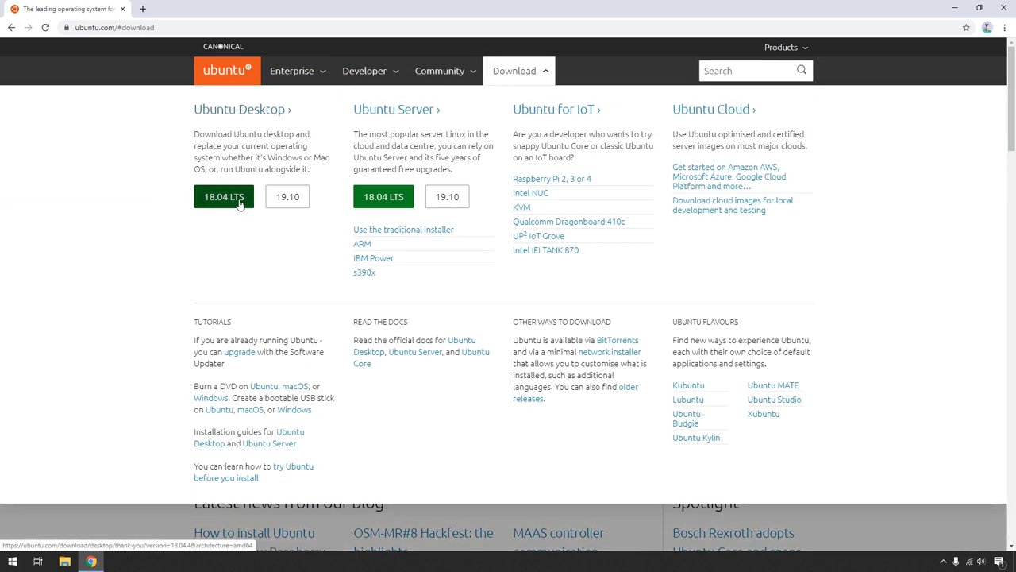
pyautogui.click(268, 114)
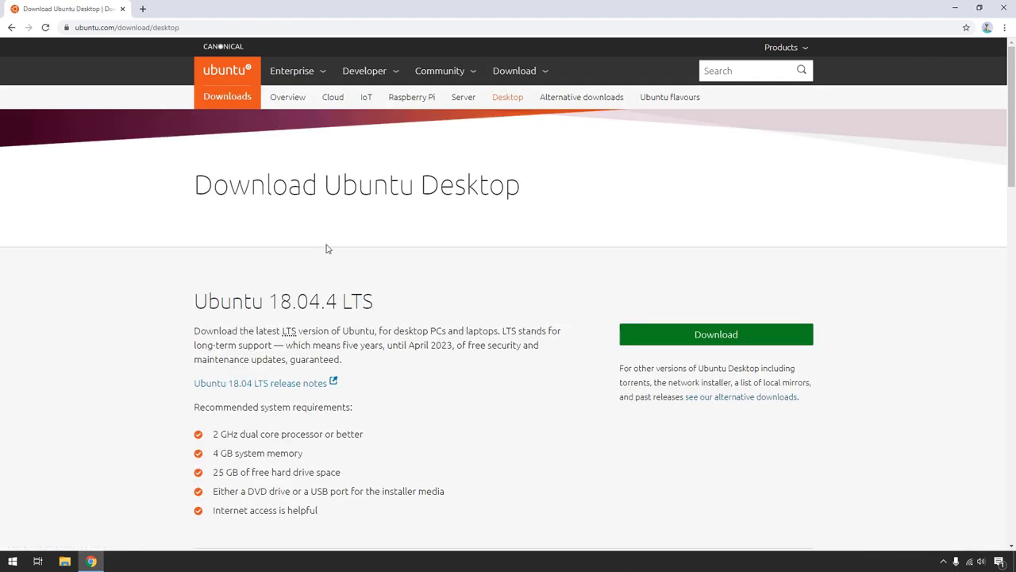
pyautogui.moveTo(195, 300); pyautogui.dragTo(382, 305)
pyautogui.scroll(-3, 382, 305)
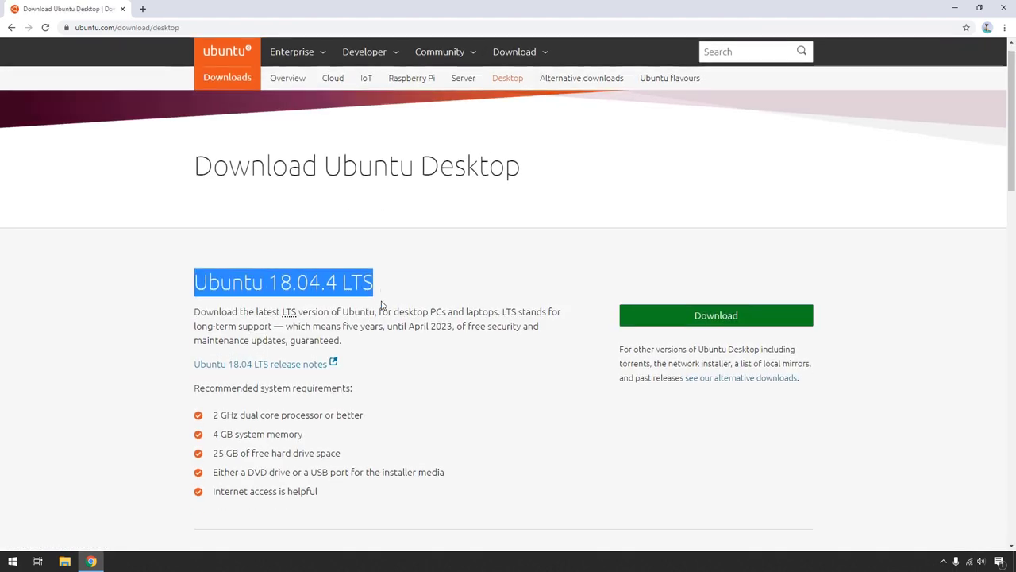
pyautogui.moveTo(173, 331); pyautogui.dragTo(330, 339)
pyautogui.click(329, 338)
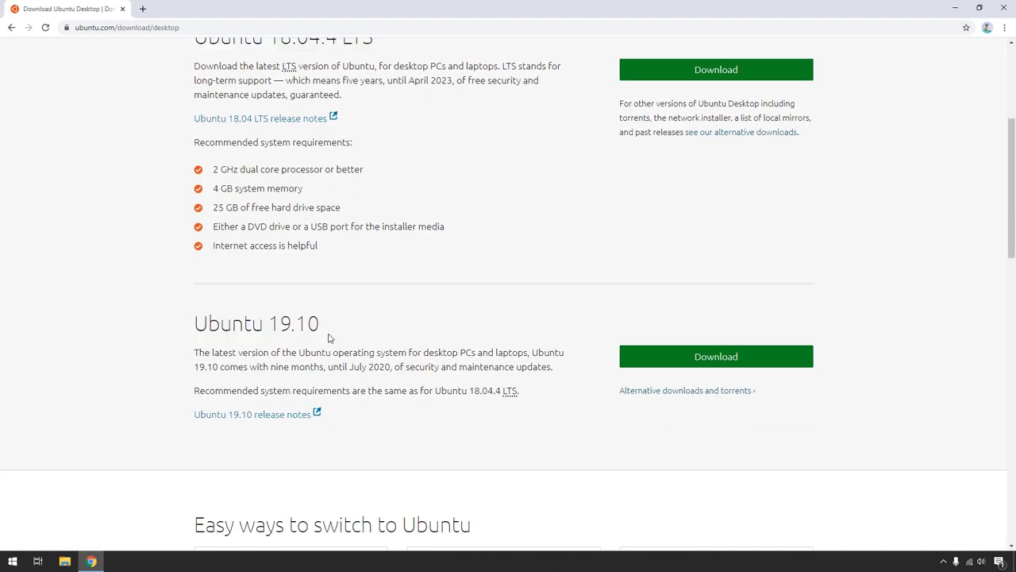
# Review the system requirements: processor, memory, 25 GB disk space, installer media and internet access.
pyautogui.moveTo(216, 173); pyautogui.dragTo(300, 191)
pyautogui.click(226, 211)
pyautogui.moveTo(226, 211); pyautogui.dragTo(336, 216)
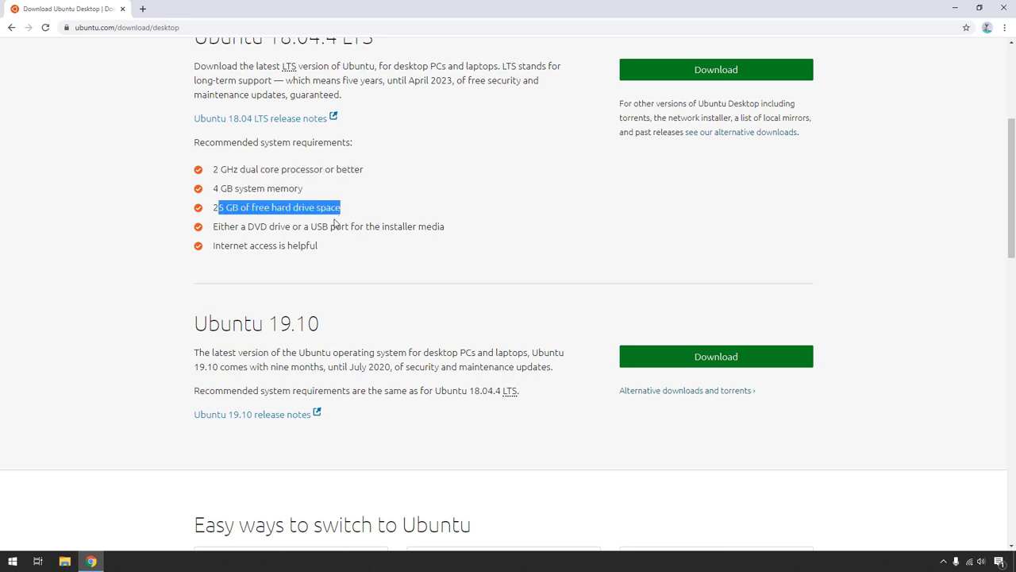
pyautogui.moveTo(238, 228); pyautogui.dragTo(415, 229)
pyautogui.moveTo(310, 246); pyautogui.dragTo(230, 248)
pyautogui.click(347, 280)
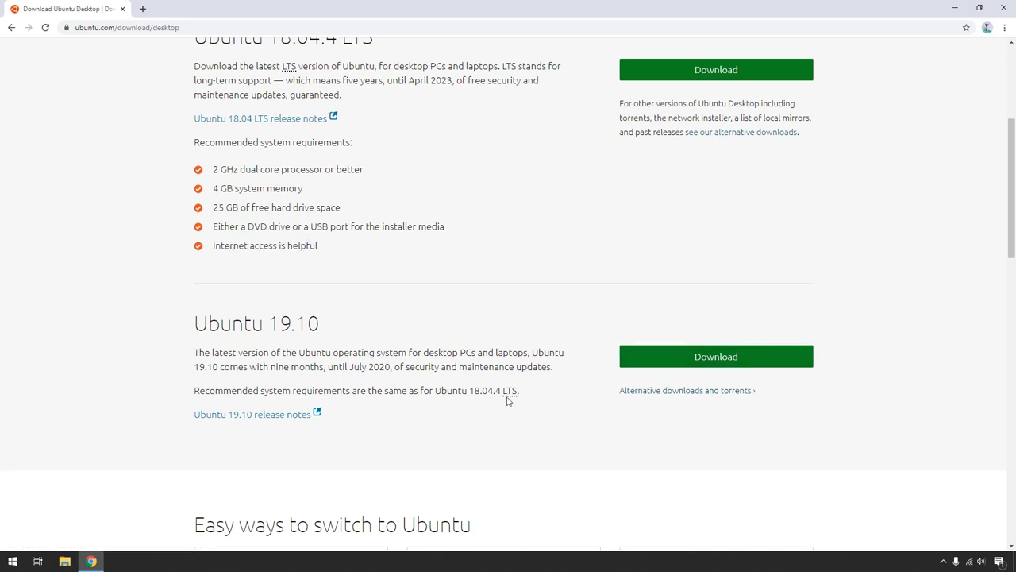
# Read the Ubuntu 19.10 requirements note and start the Ubuntu 19.10 download.
pyautogui.moveTo(509, 401); pyautogui.dragTo(401, 377)
pyautogui.click(325, 362)
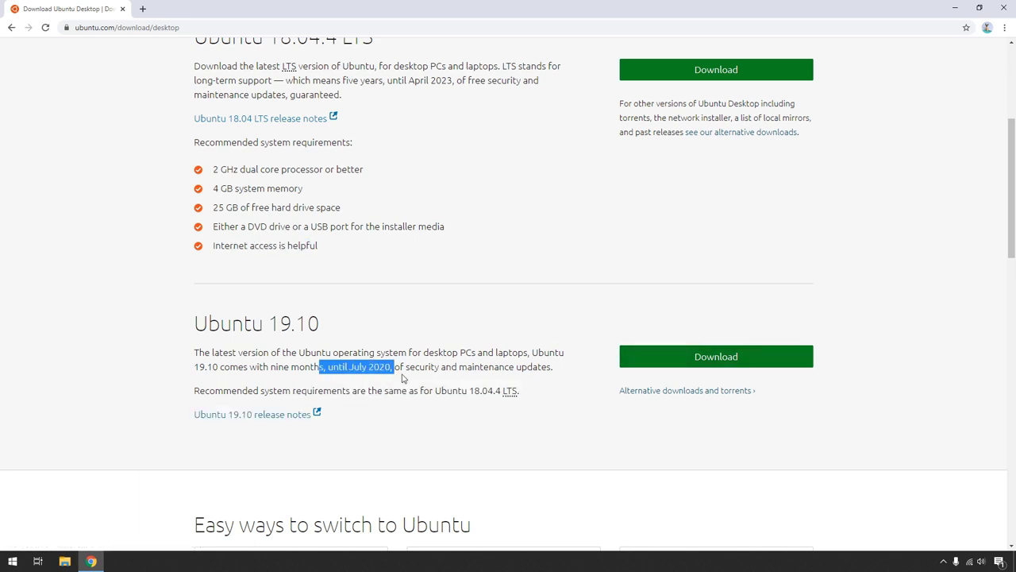
pyautogui.click(541, 362)
pyautogui.click(666, 364)
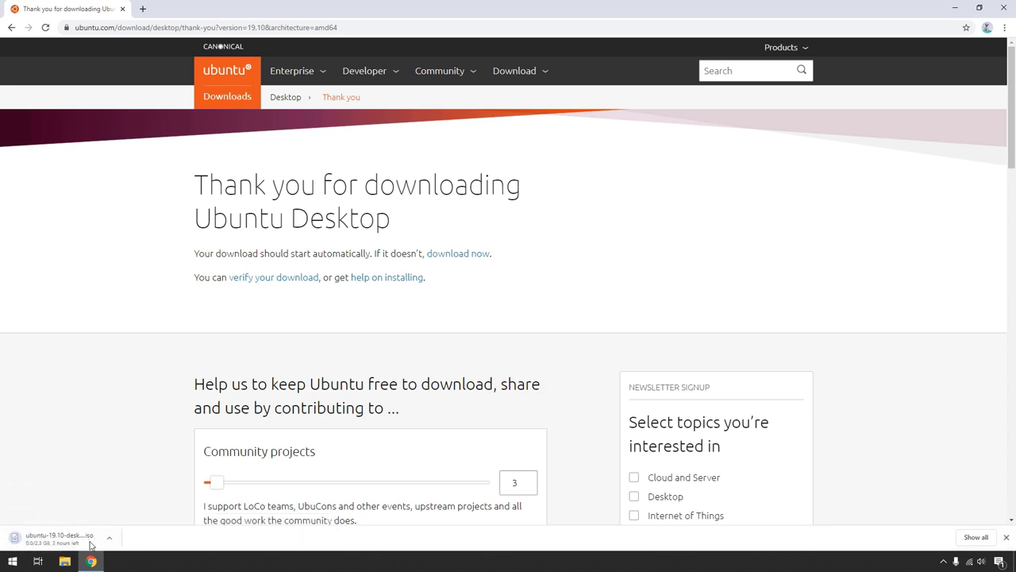
# Check the ubuntu-19.10-desktop-amd64.iso download in Chrome's downloads list, then launch VirtualBox Manager from the desktop.
pyautogui.click(976, 537)
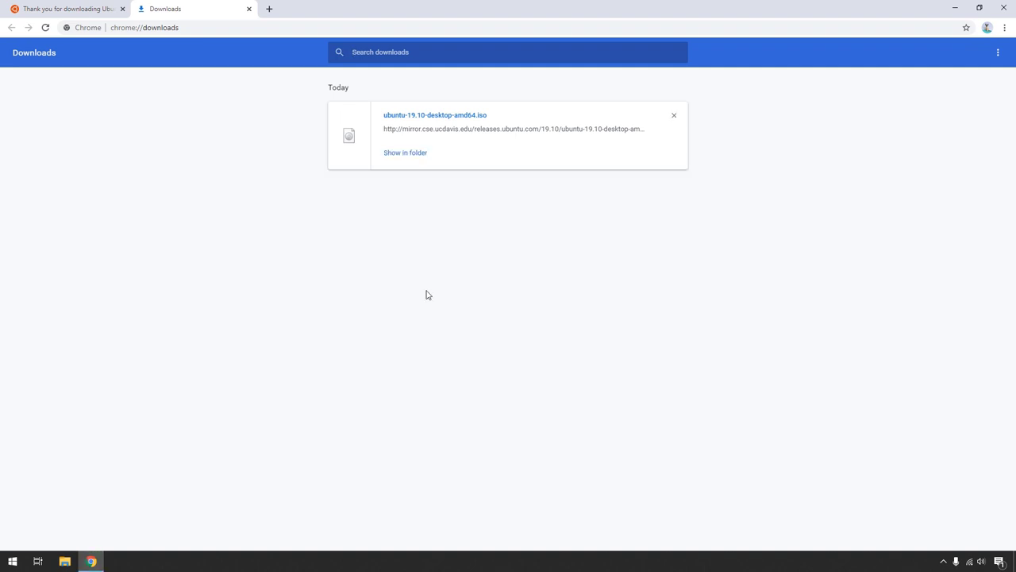
pyautogui.click(92, 562)
pyautogui.doubleClick(29, 88)
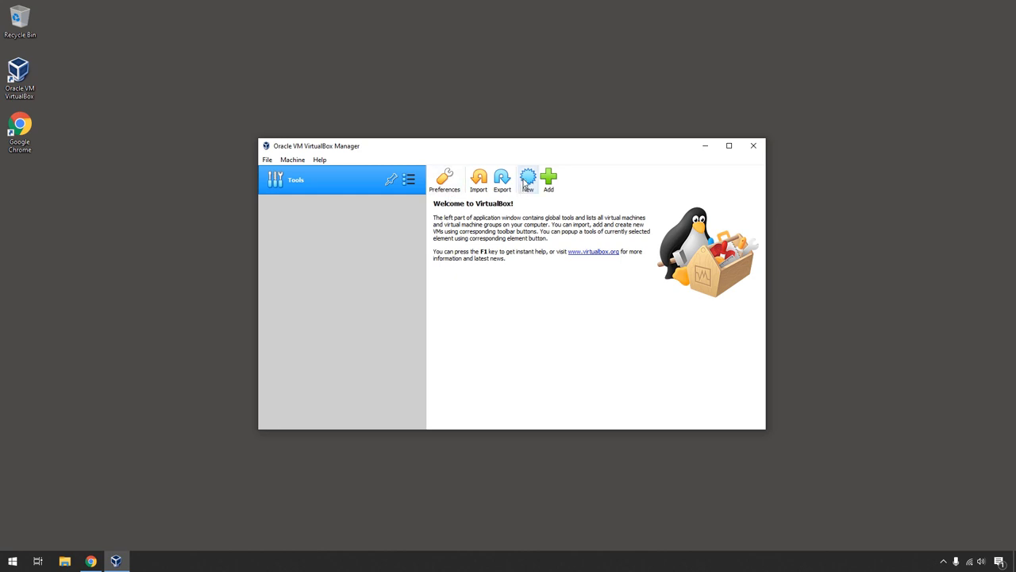
# Start a new virtual machine named Ubuntu, type Ubuntu (64-bit), with 2048 MB memory.
pyautogui.click(526, 181)
pyautogui.write('Ubuntu')
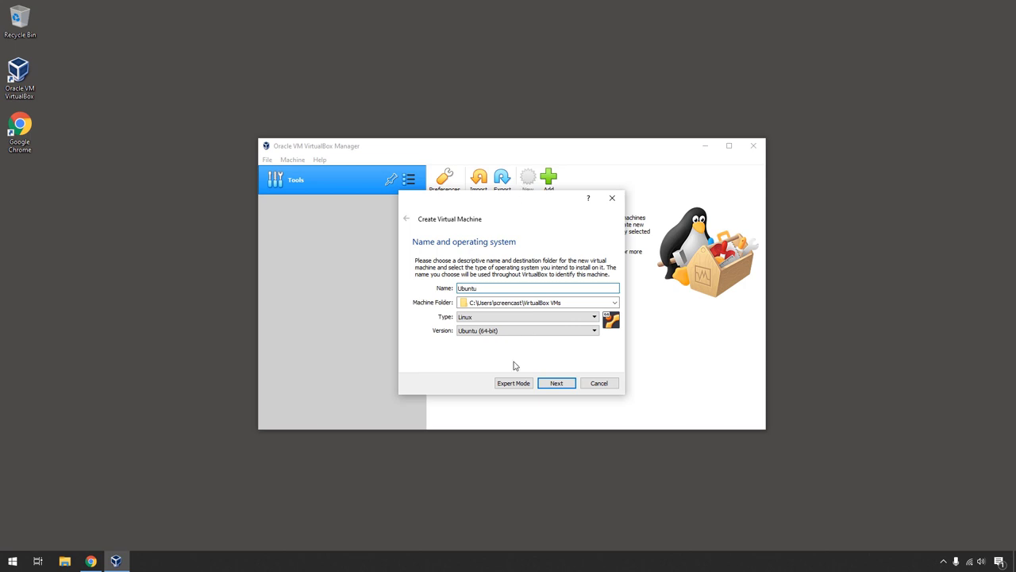
pyautogui.click(517, 333)
pyautogui.click(517, 333)
pyautogui.click(558, 384)
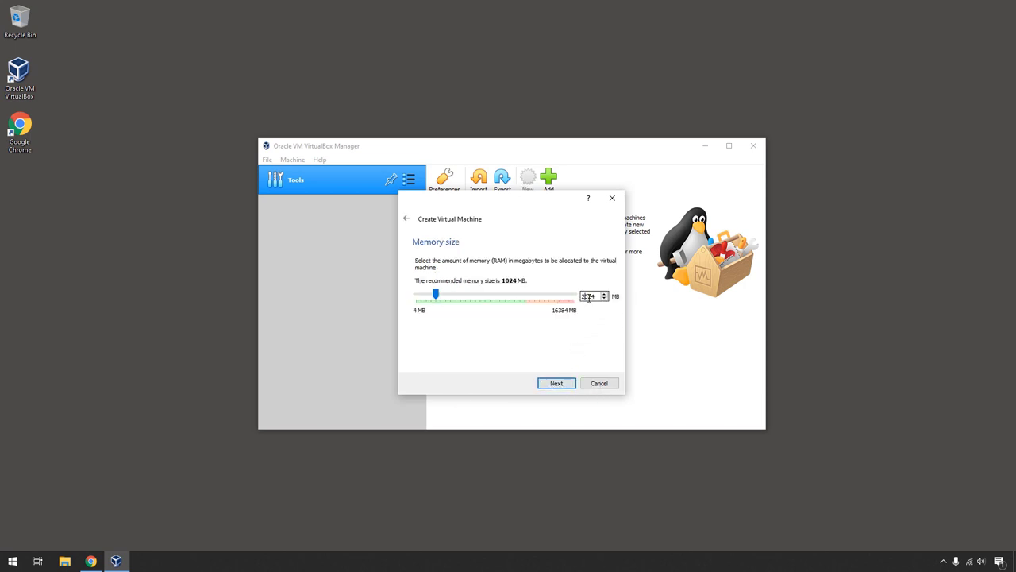
pyautogui.moveTo(581, 296); pyautogui.dragTo(627, 298)
pyautogui.write('2048')
pyautogui.click(556, 384)
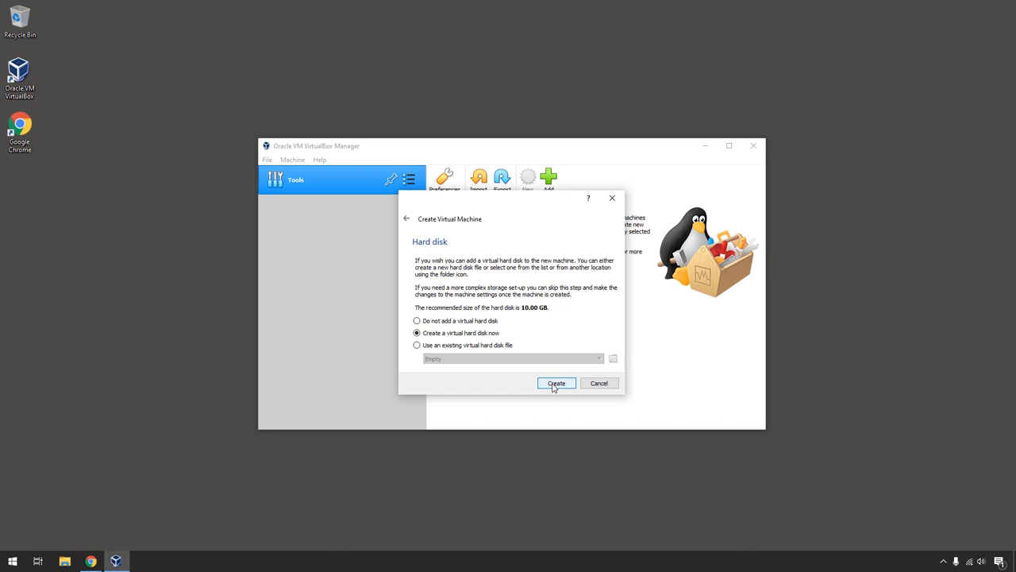
# Give it a new dynamically allocated 30 GB VDI hard disk and finish creating the machine.
pyautogui.click(555, 384)
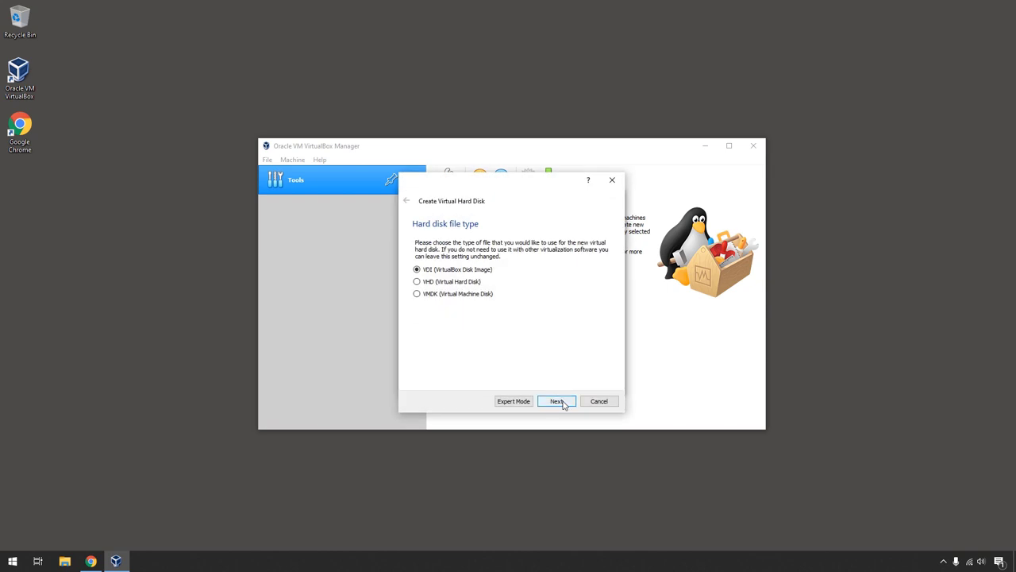
pyautogui.click(558, 401)
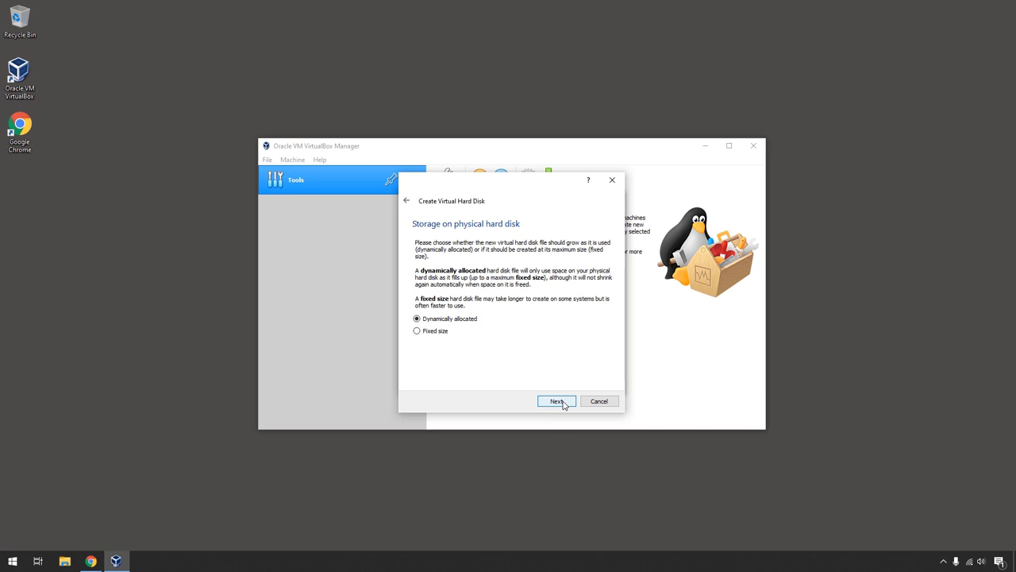
pyautogui.click(558, 401)
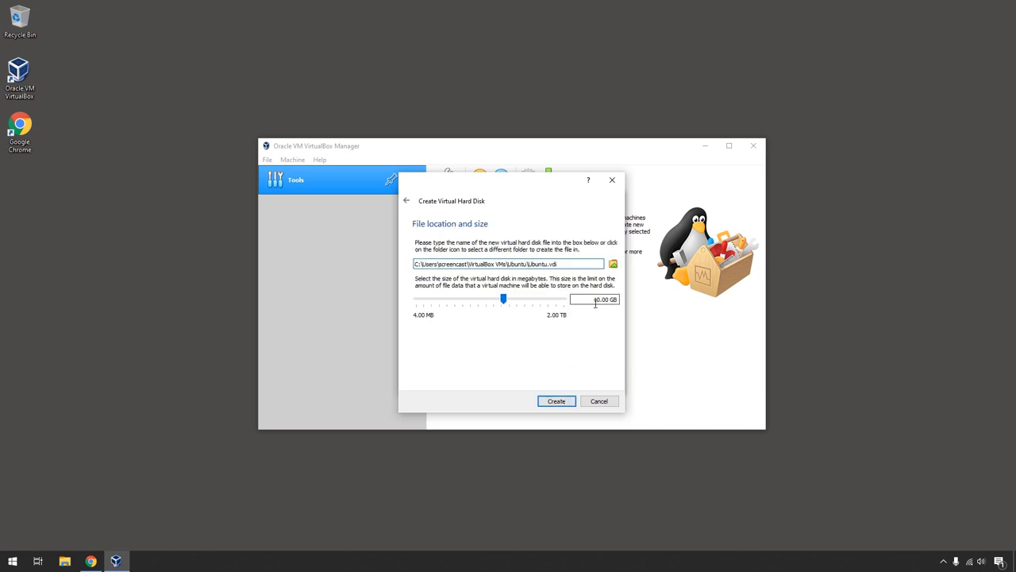
pyautogui.doubleClick(596, 300)
pyautogui.write('30')
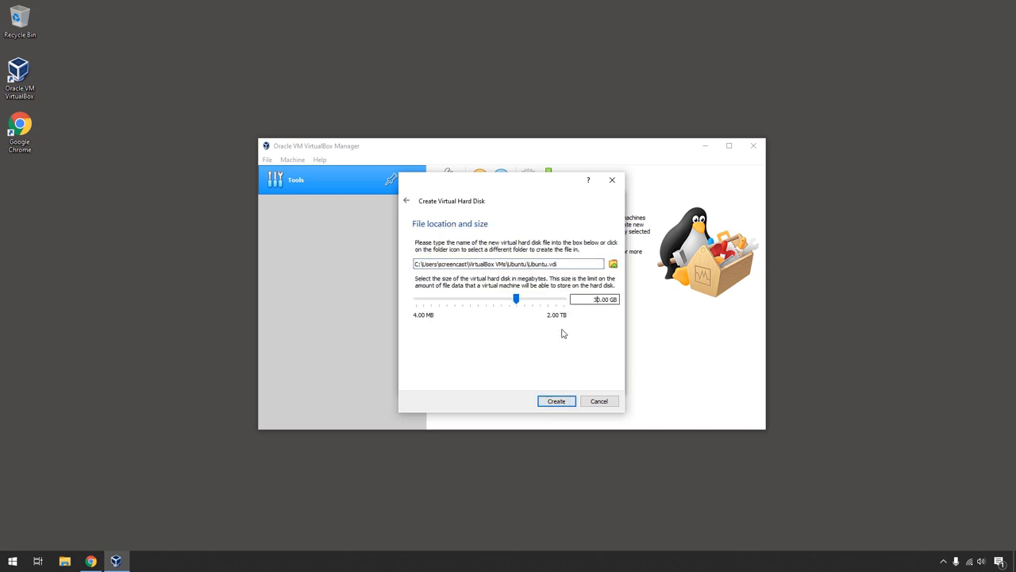
pyautogui.click(547, 405)
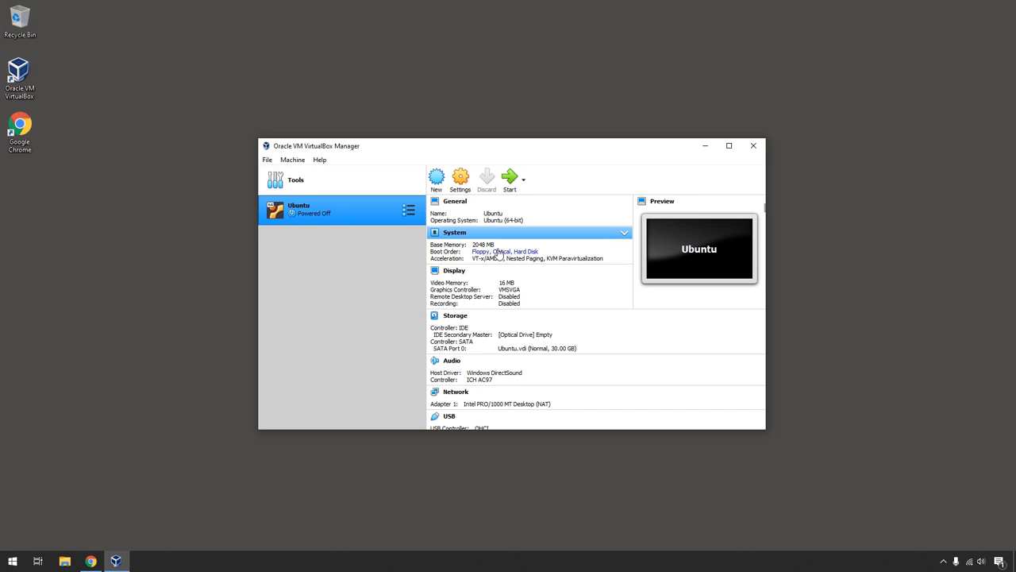
# In the Ubuntu VM's settings, enable 3D acceleration and remove Floppy from the boot order.
pyautogui.click(460, 178)
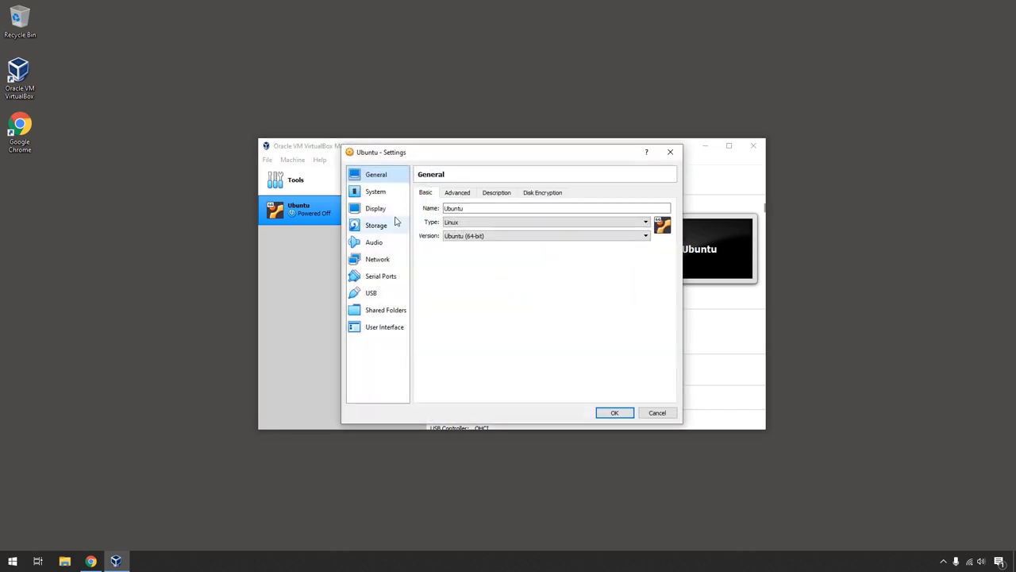
pyautogui.click(394, 212)
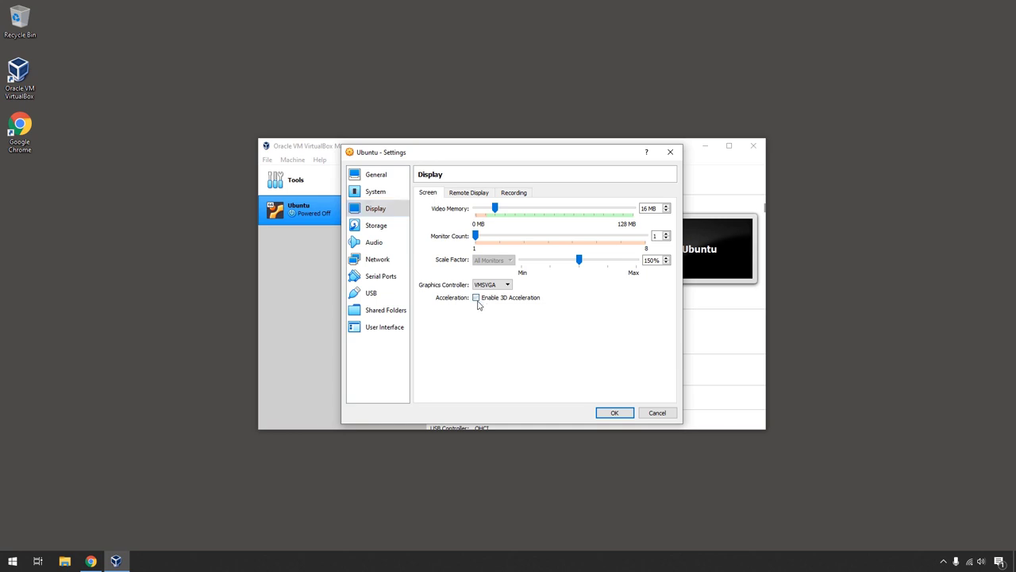
pyautogui.click(379, 193)
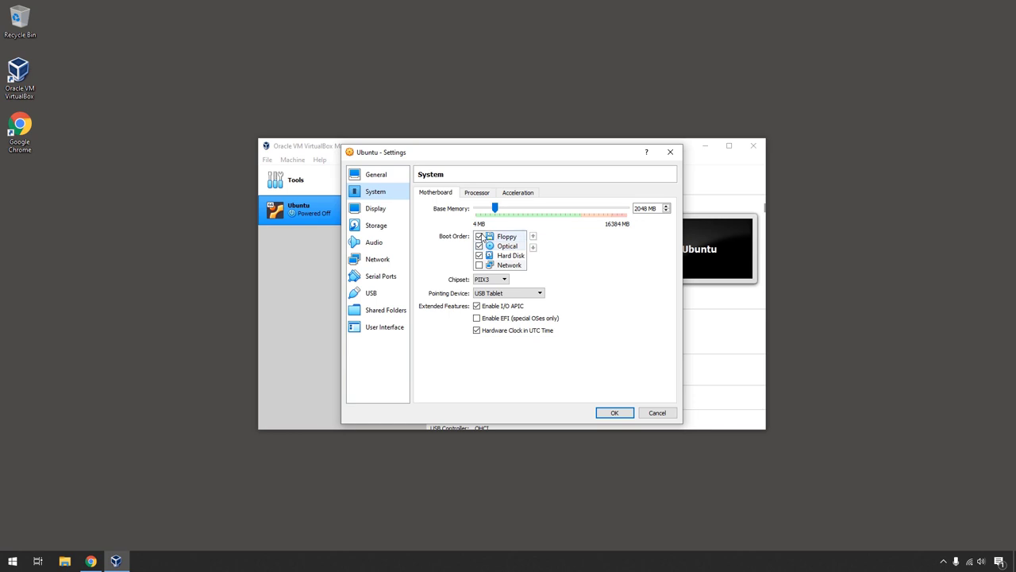
# Attach the ubuntu-19.10-desktop-amd64 ISO to the empty optical drive and save the settings.
pyautogui.click(394, 226)
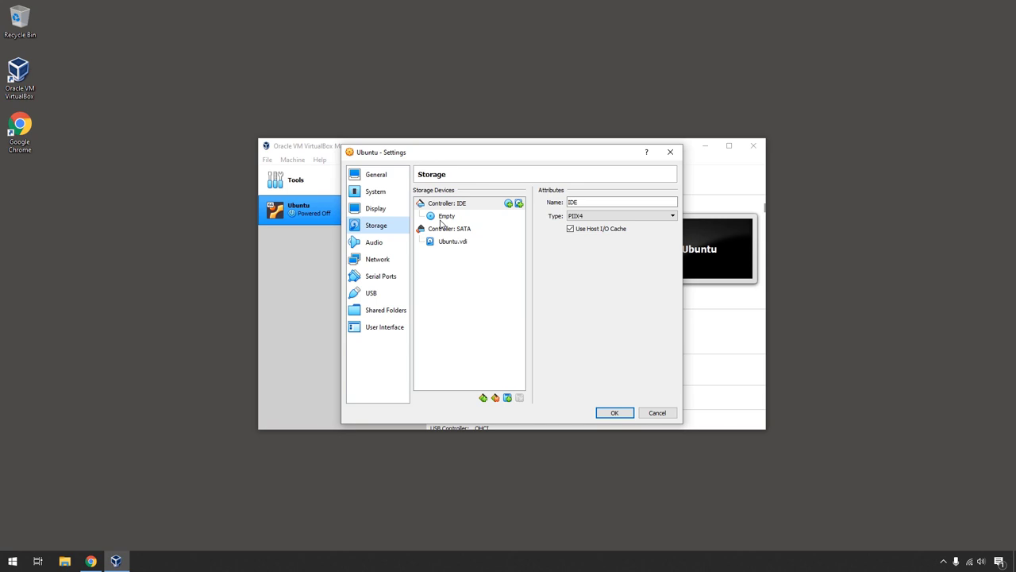
pyautogui.click(444, 216)
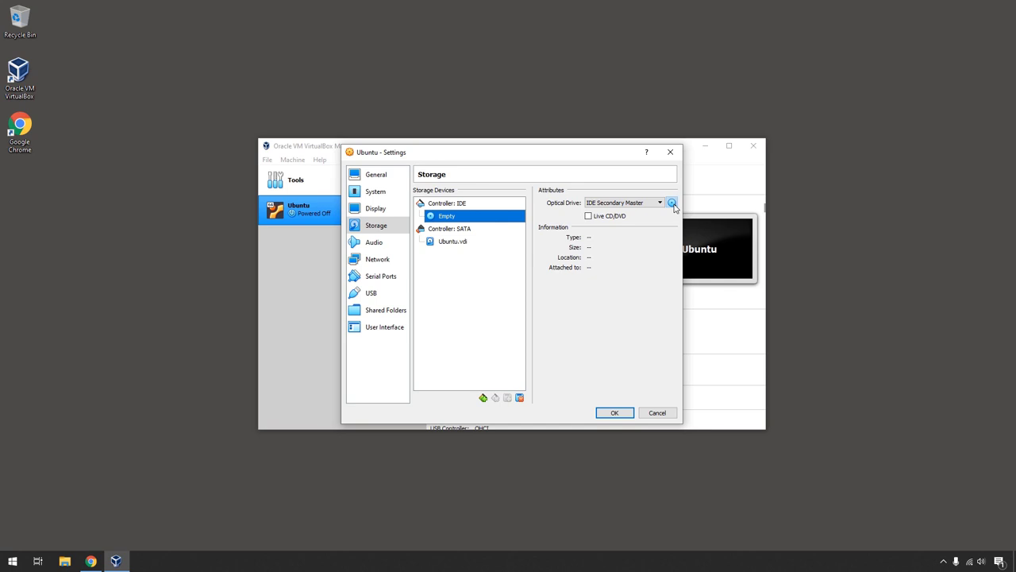
pyautogui.click(672, 205)
pyautogui.click(699, 226)
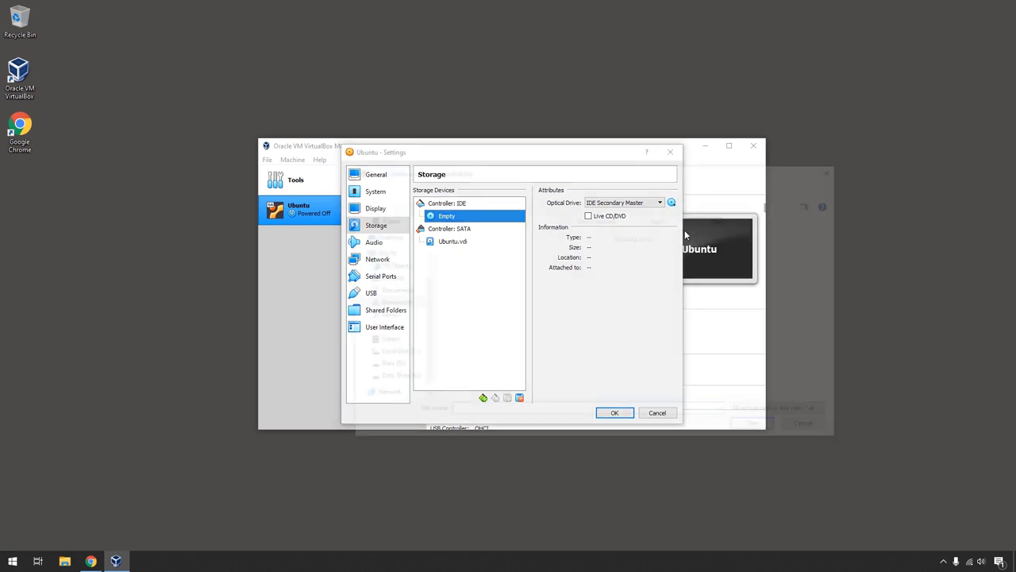
pyautogui.doubleClick(494, 249)
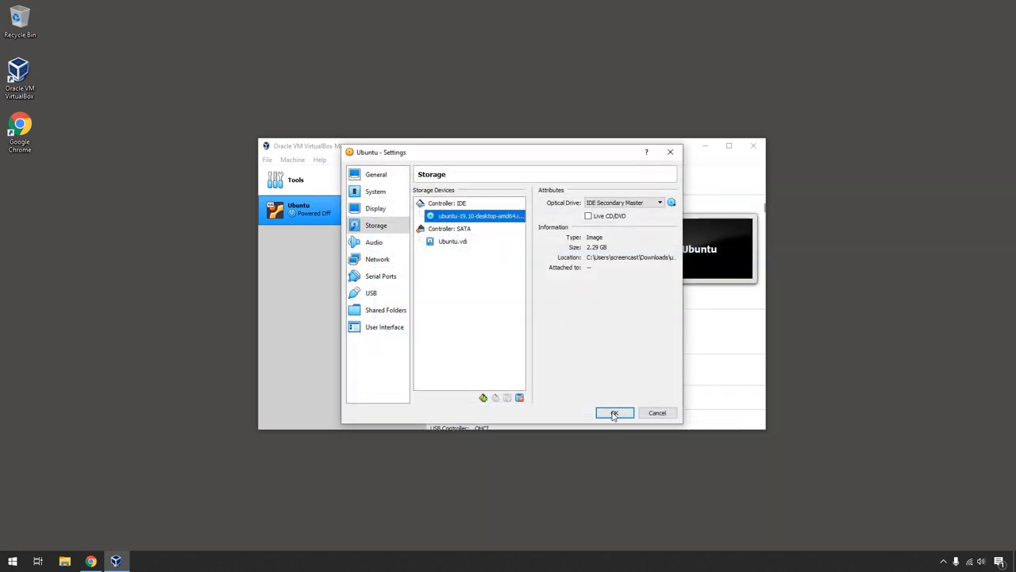
pyautogui.click(615, 413)
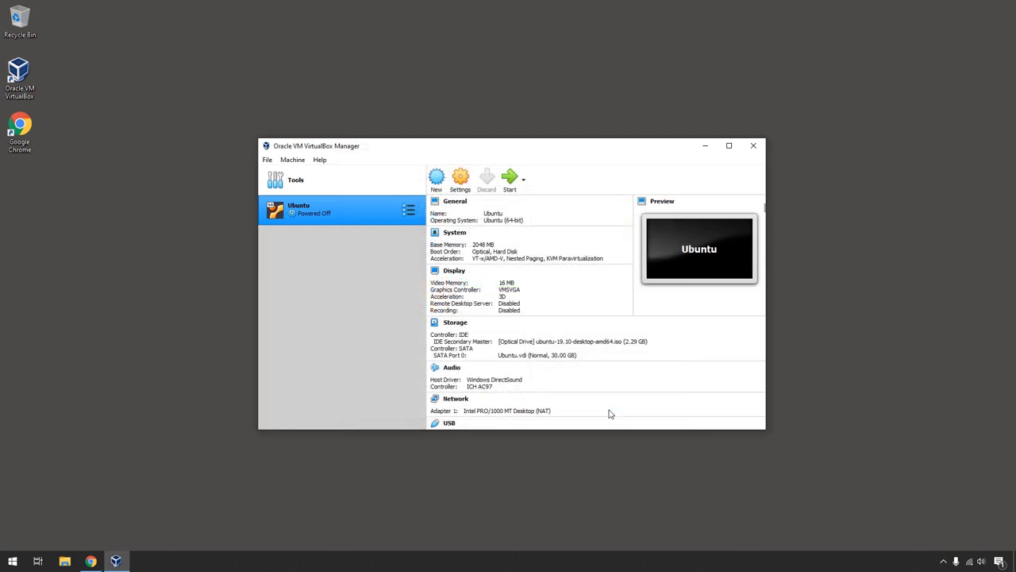
# Start the Ubuntu VM with ubuntu-19.10-desktop-amd64.iso as the start-up disk.
pyautogui.click(512, 179)
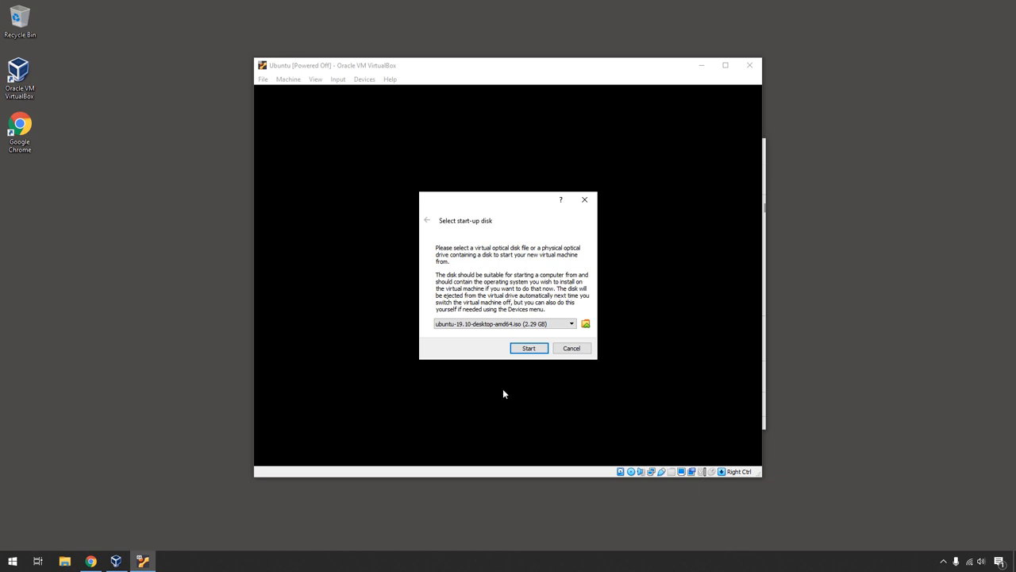
pyautogui.click(528, 348)
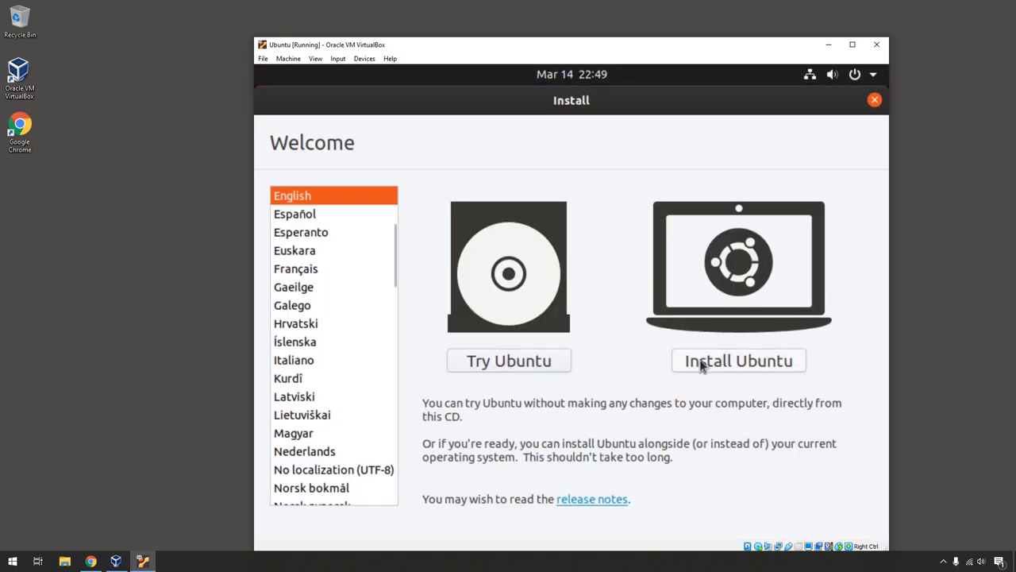
# Begin installing Ubuntu with the English (US) keyboard, Normal installation and updates downloading.
pyautogui.click(688, 369)
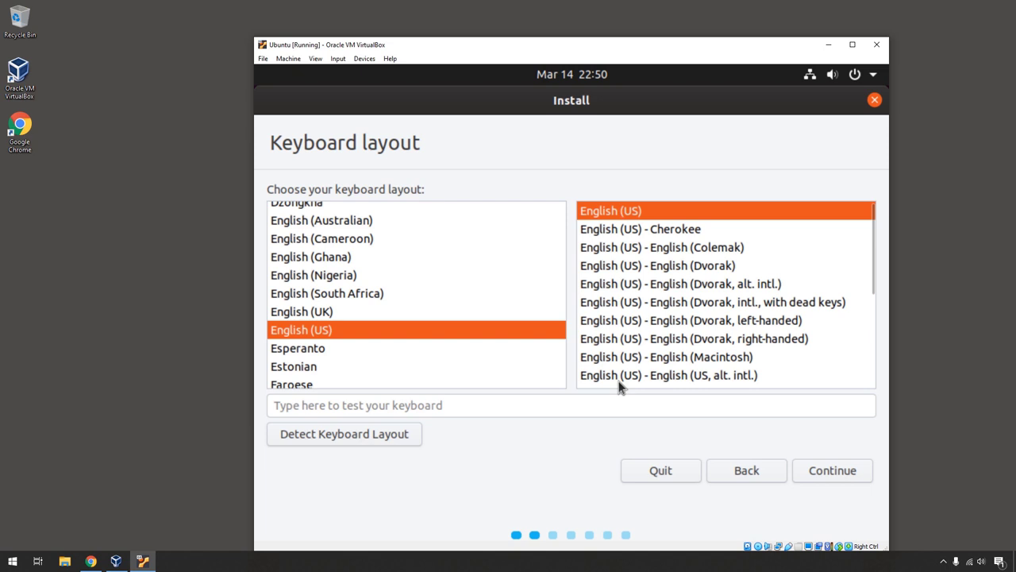
pyautogui.click(812, 475)
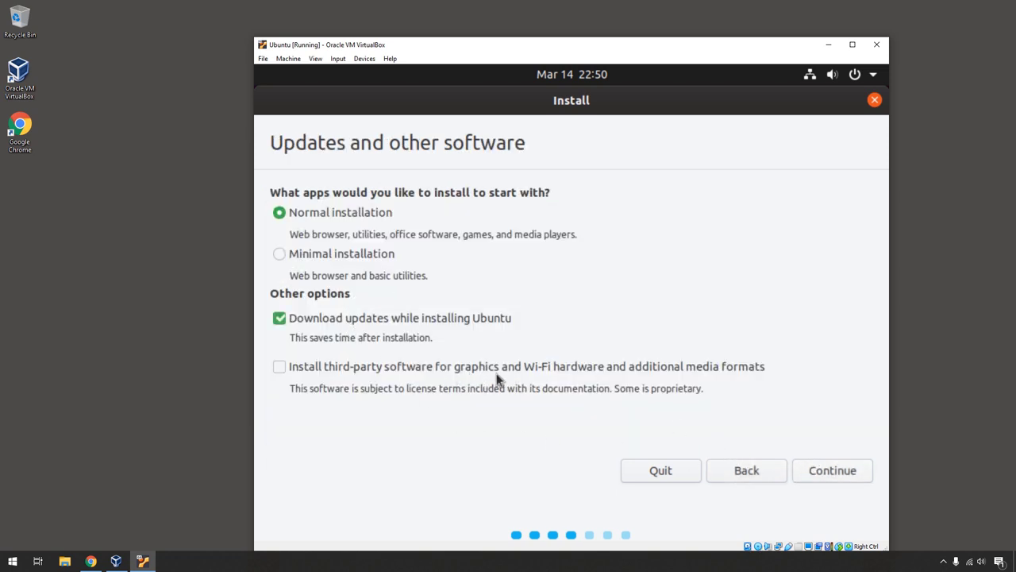
pyautogui.click(825, 474)
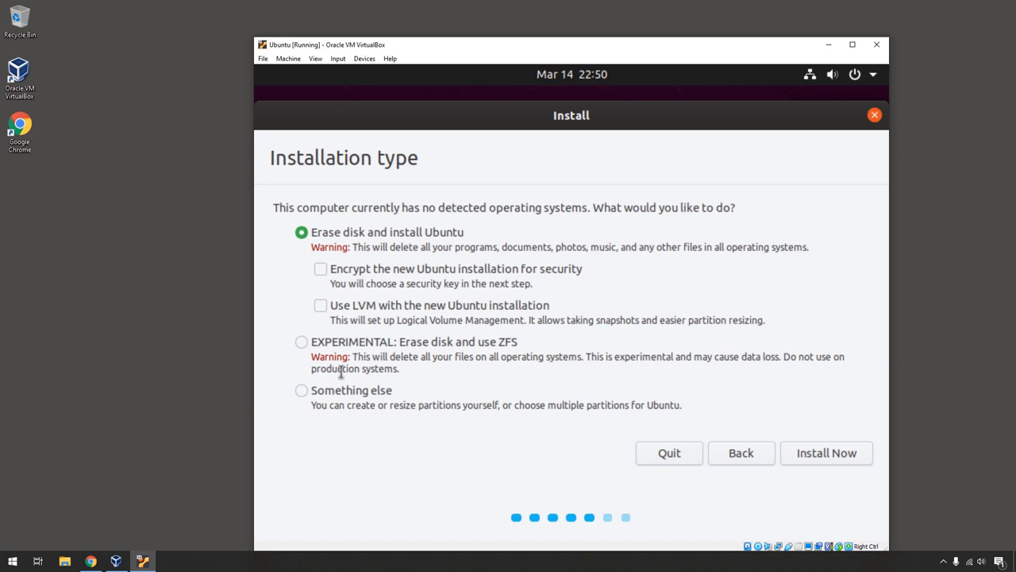
pyautogui.moveTo(390, 406); pyautogui.dragTo(670, 410)
# Install with Erase disk and install Ubuntu and confirm writing the partition changes to disk.
pyautogui.click(671, 409)
pyautogui.click(810, 463)
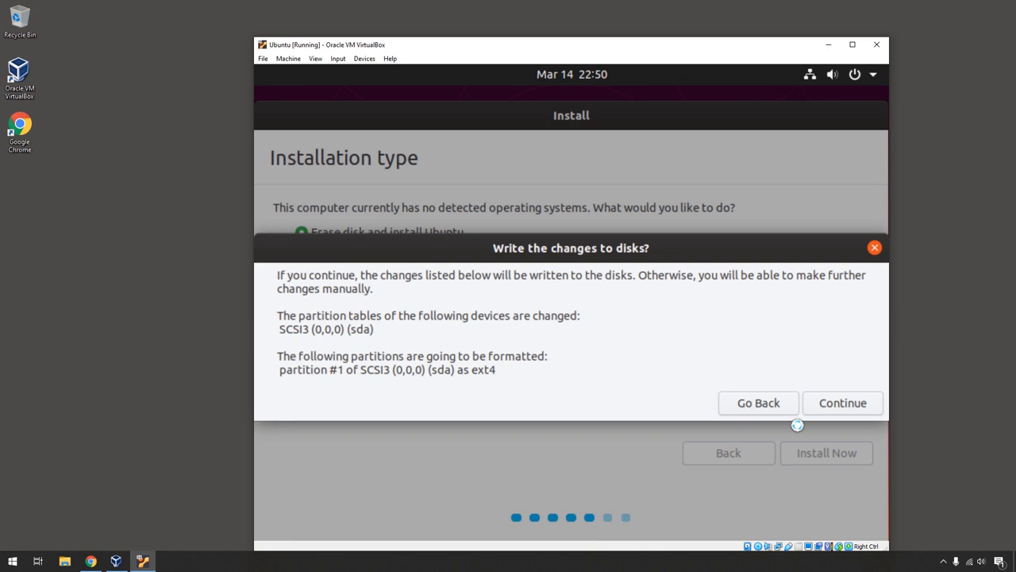
pyautogui.click(831, 407)
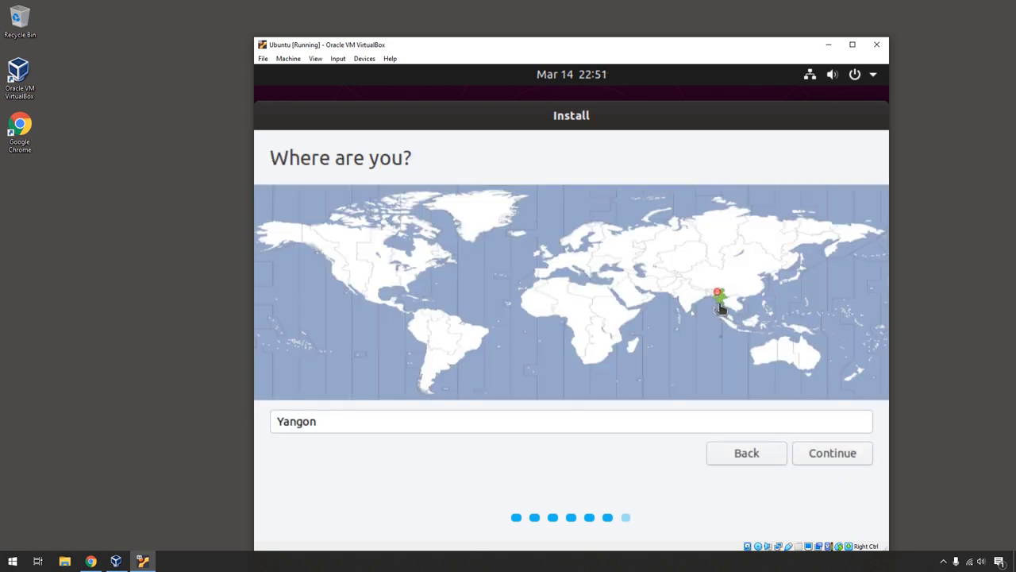
# Accept Yangon as the location, enter the user's name and a password, enable automatic login, and start installing.
pyautogui.click(815, 451)
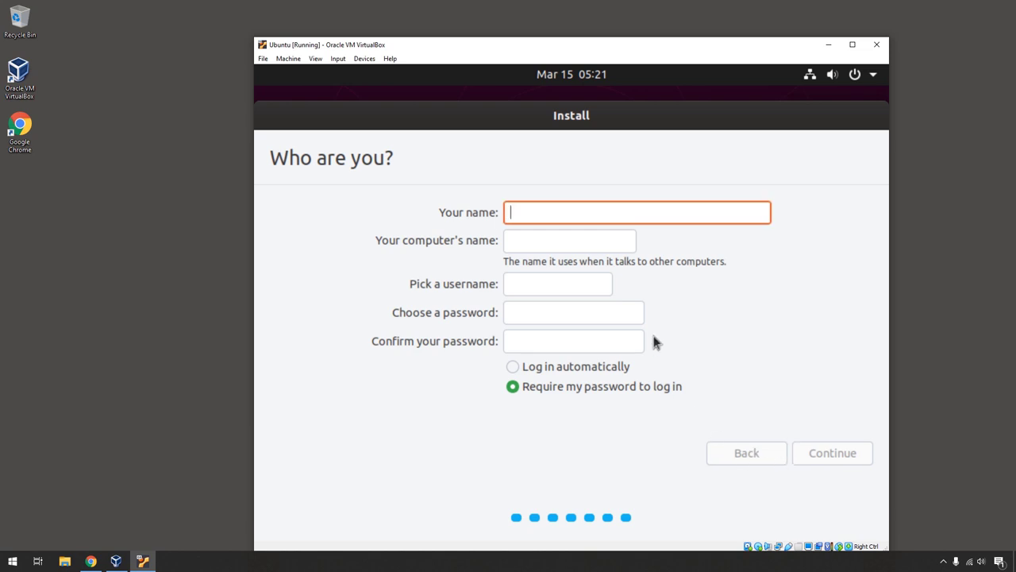
pyautogui.write('htetwaiya')
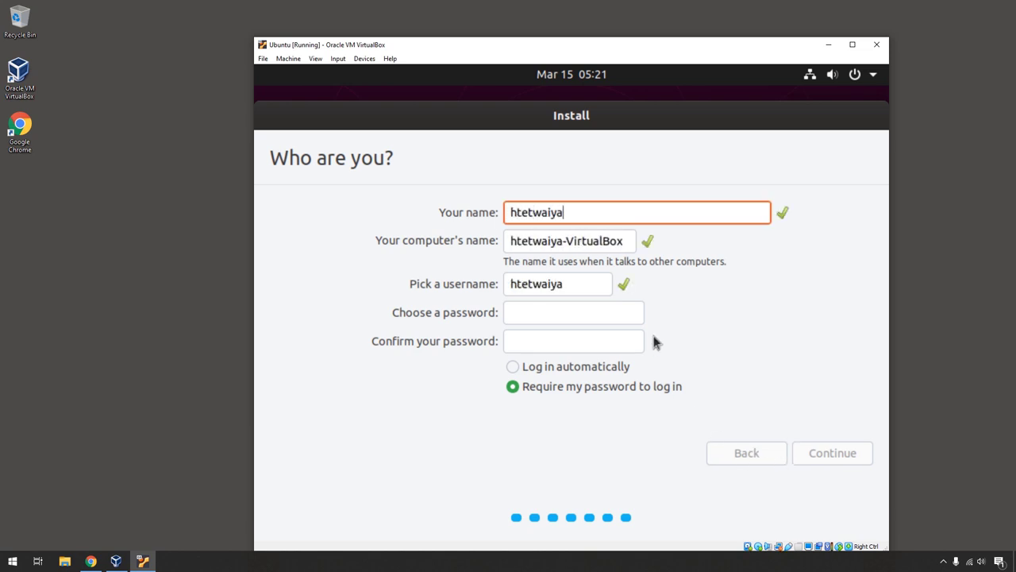
pyautogui.write('nsoe')
pyautogui.click(580, 315)
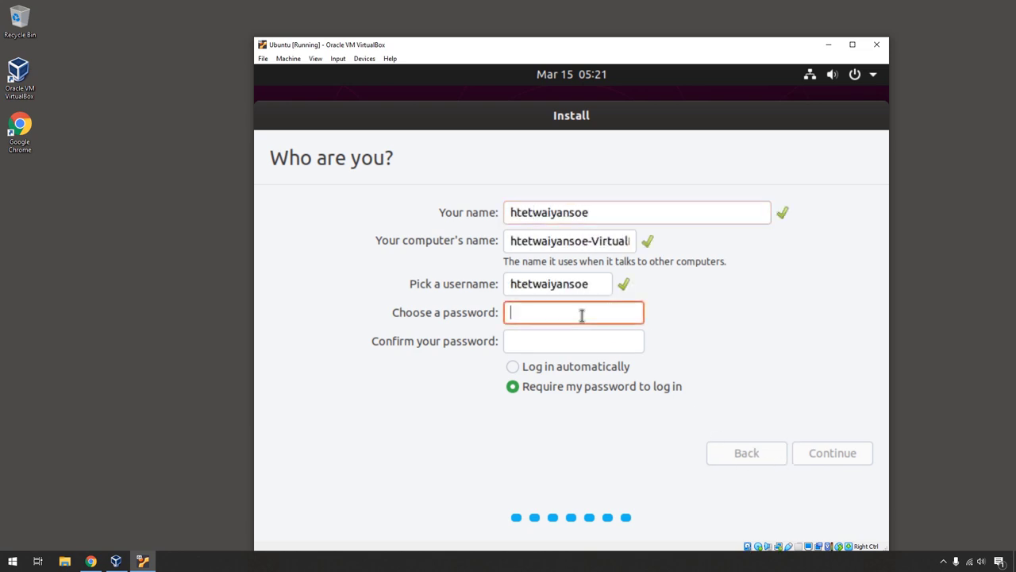
pyautogui.click(561, 366)
pyautogui.click(556, 317)
pyautogui.write('123456789')
pyautogui.press('Tab')
pyautogui.write('123456789')
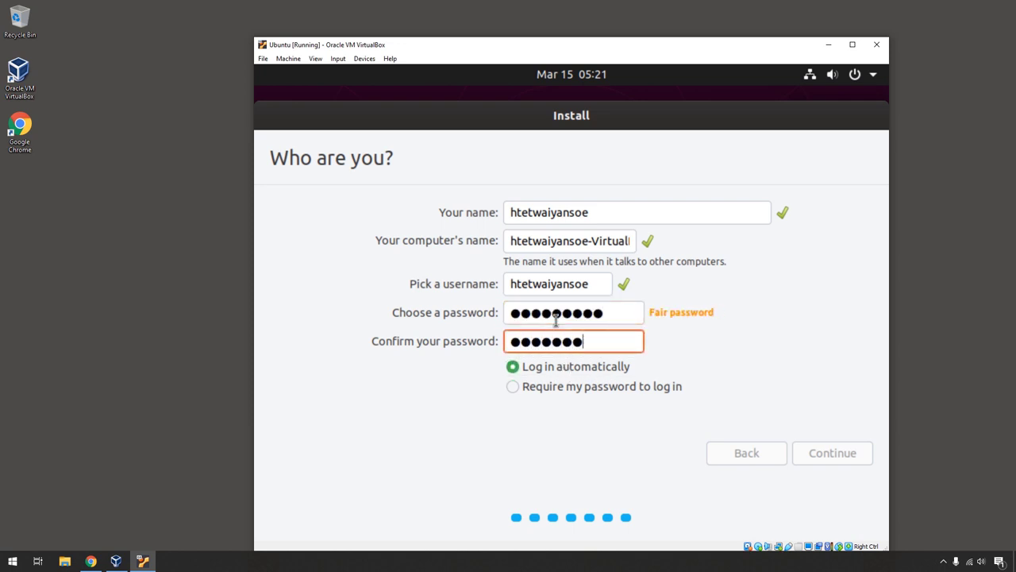
pyautogui.click(840, 453)
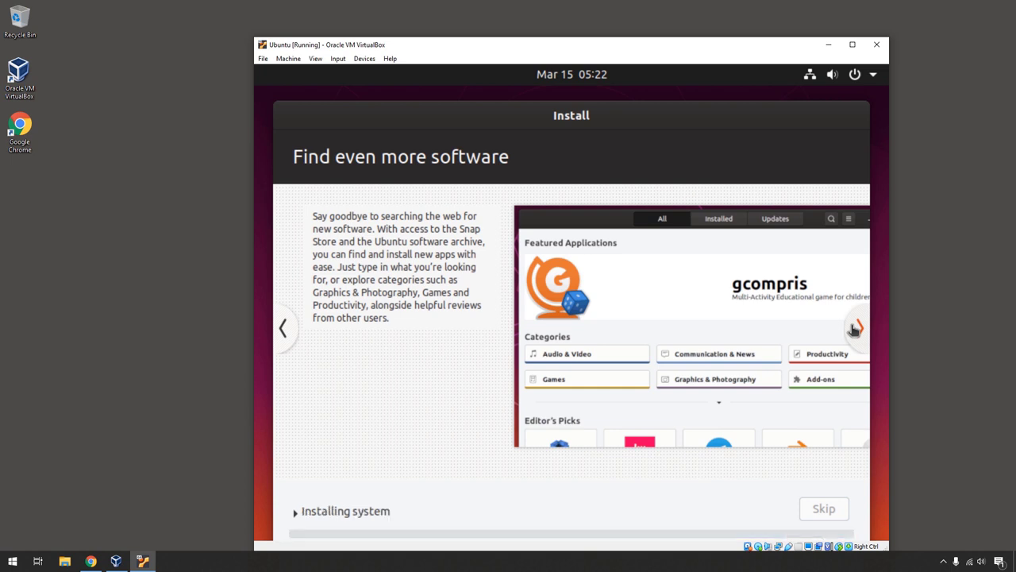
# Page through the installer's feature slides while Ubuntu copies files and installs.
pyautogui.click(856, 328)
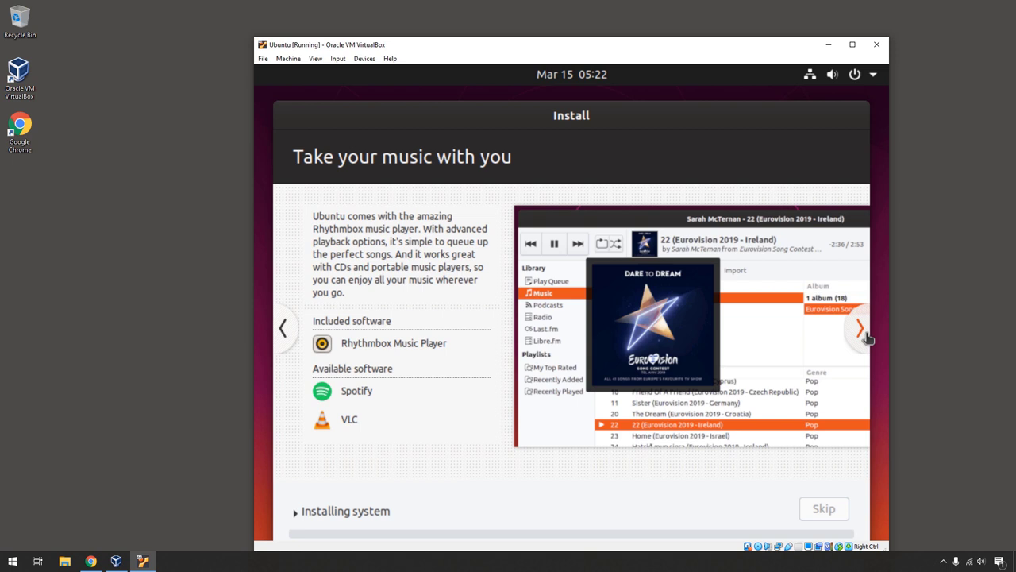
pyautogui.click(859, 329)
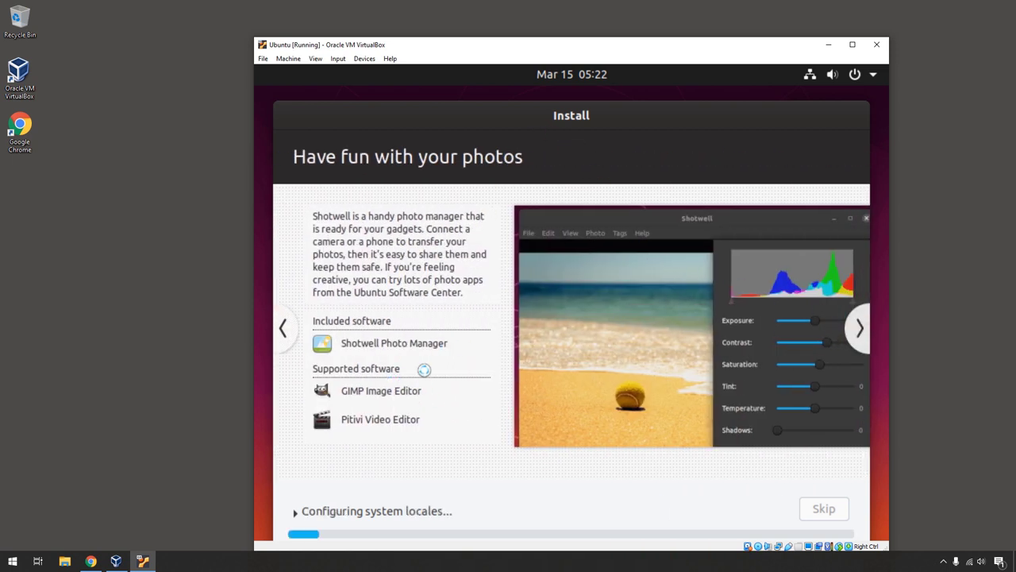
pyautogui.click(860, 332)
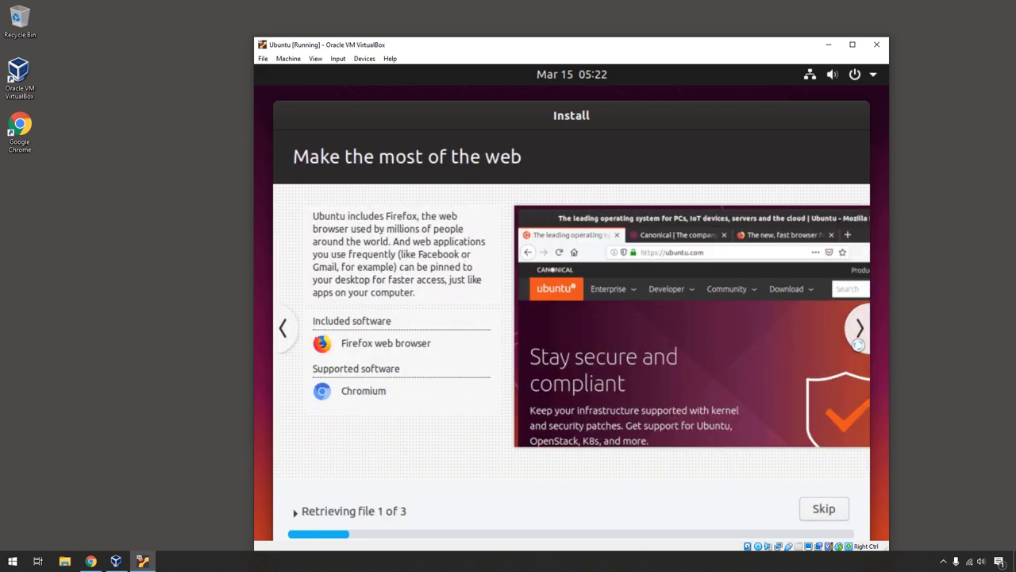
pyautogui.click(860, 329)
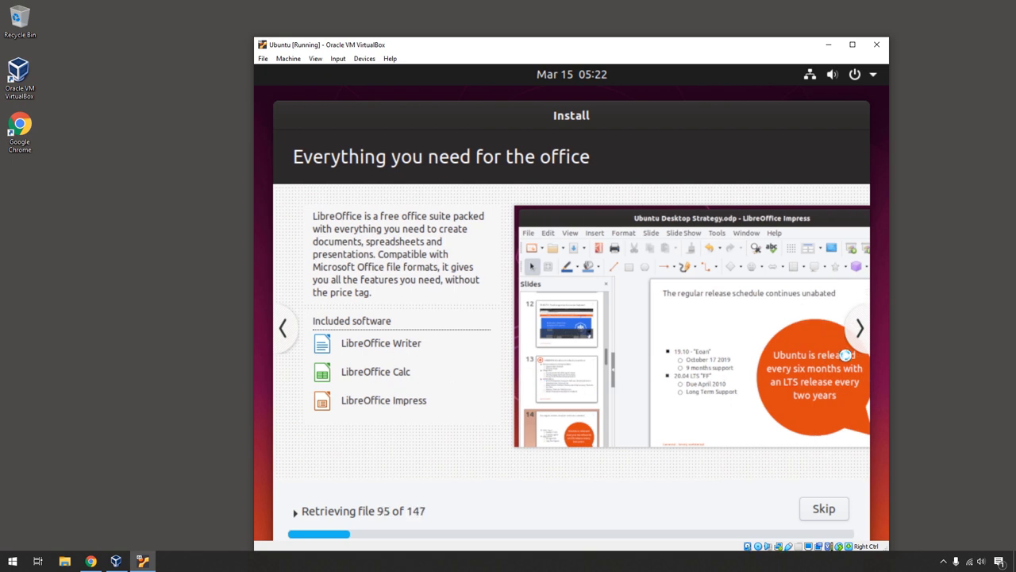
pyautogui.click(859, 339)
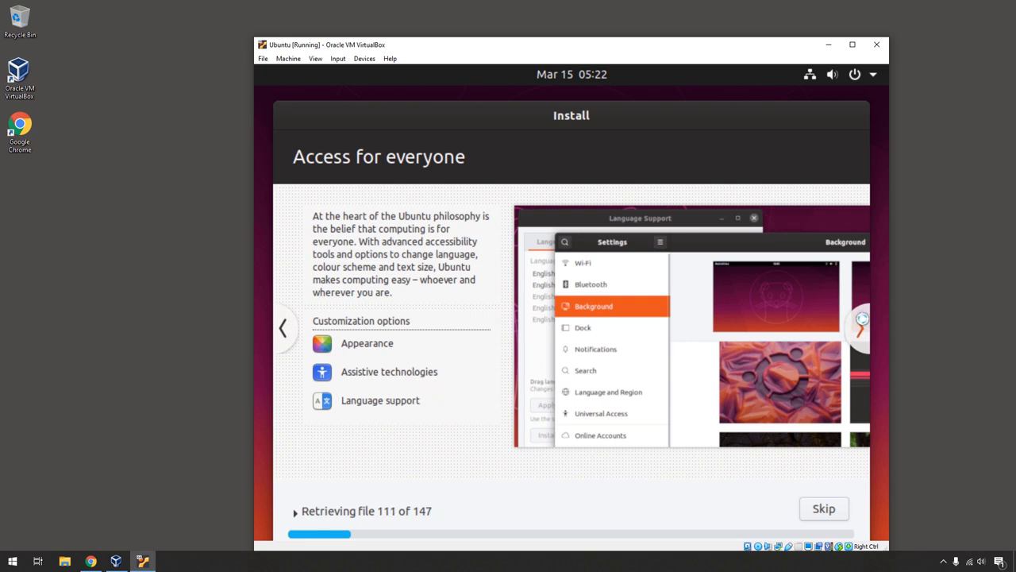
pyautogui.click(860, 322)
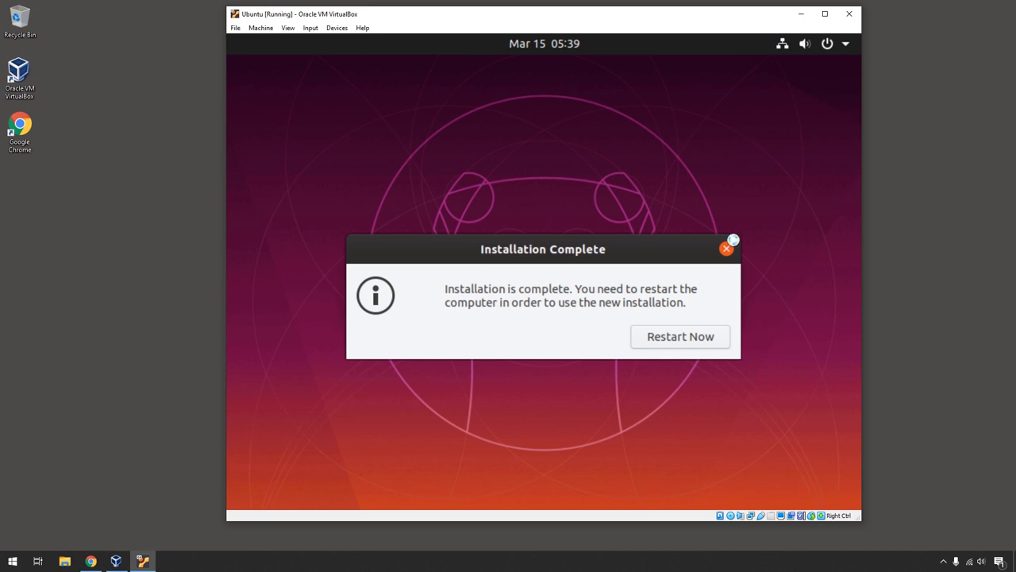
# Restart into the installed Ubuntu, continuing past the remove-medium prompt and repositioning the VM window.
pyautogui.click(709, 340)
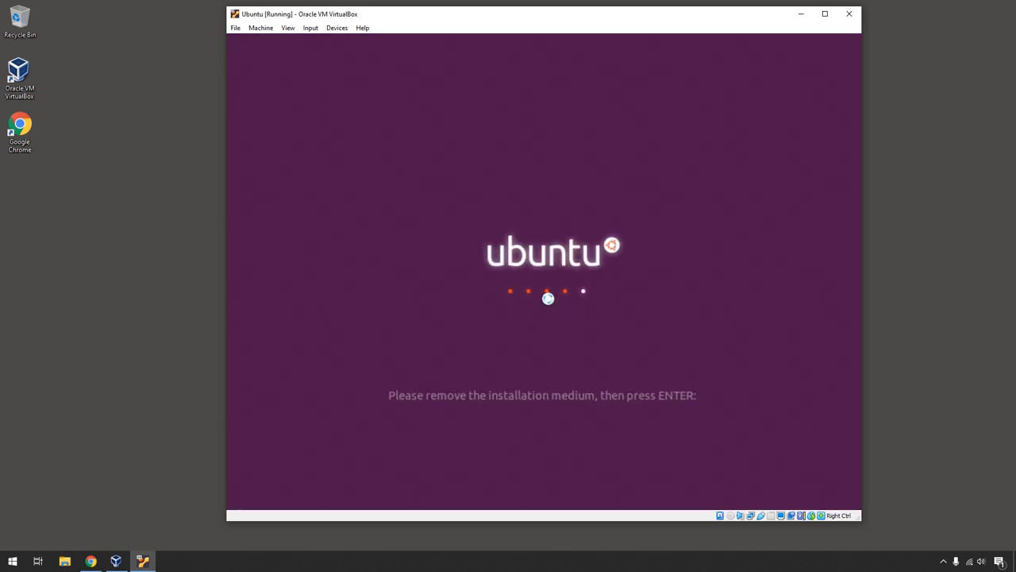
pyautogui.press('Return')
pyautogui.moveTo(486, 14); pyautogui.dragTo(551, 45)
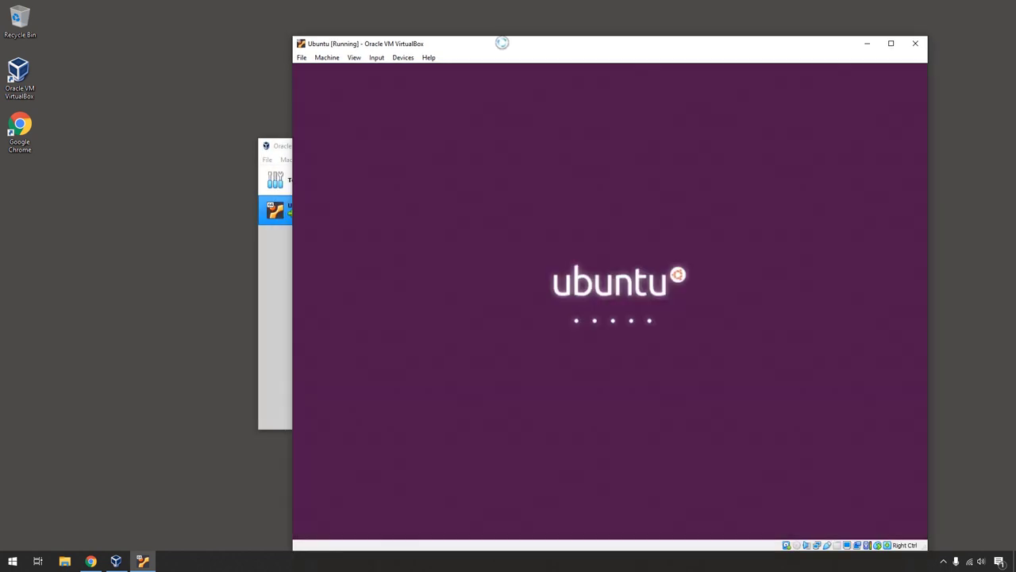
pyautogui.moveTo(501, 40); pyautogui.dragTo(465, 27)
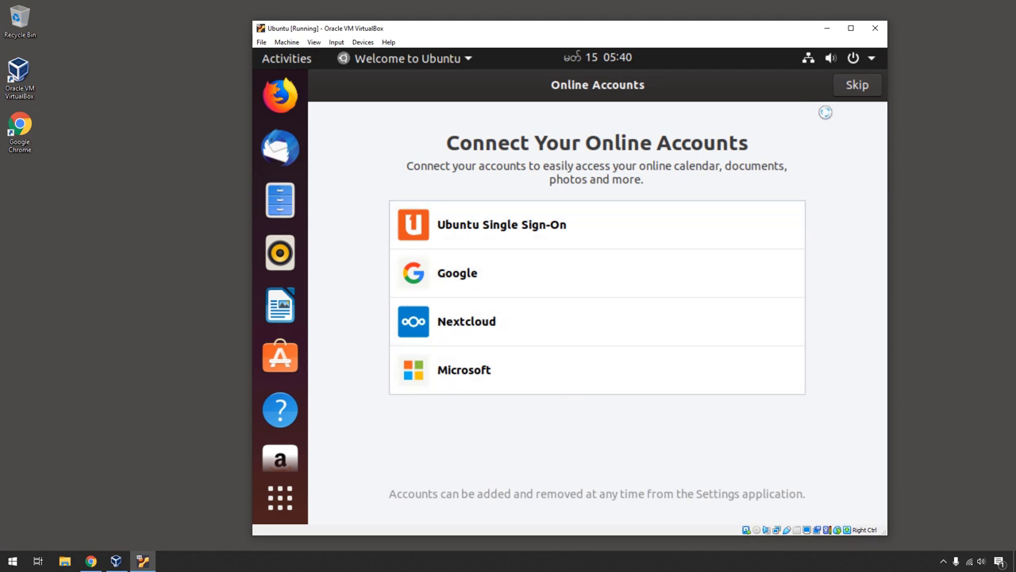
# Skip online accounts, choose not to send system info to Canonical, and advance past privacy.
pyautogui.click(854, 86)
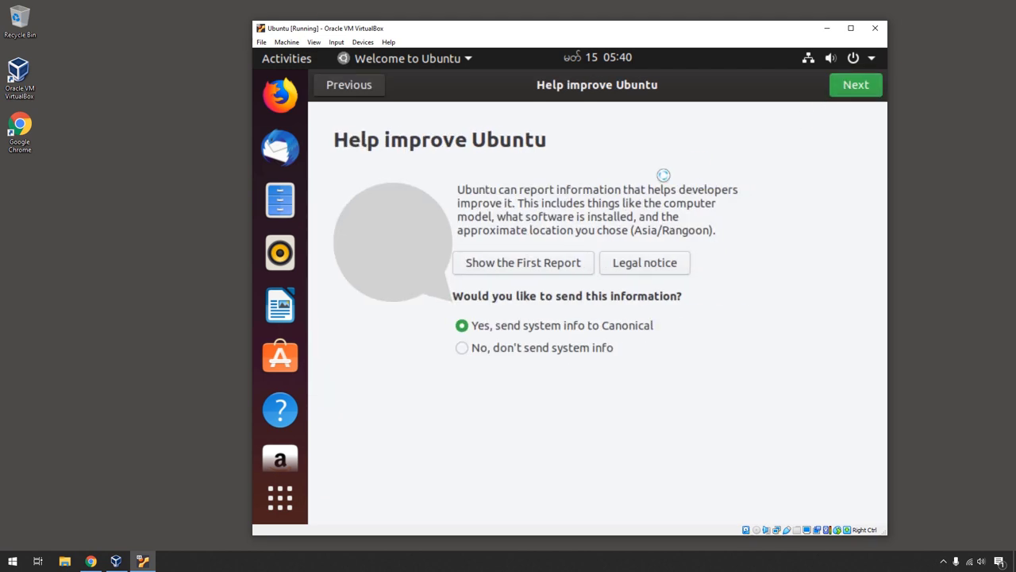
pyautogui.click(498, 349)
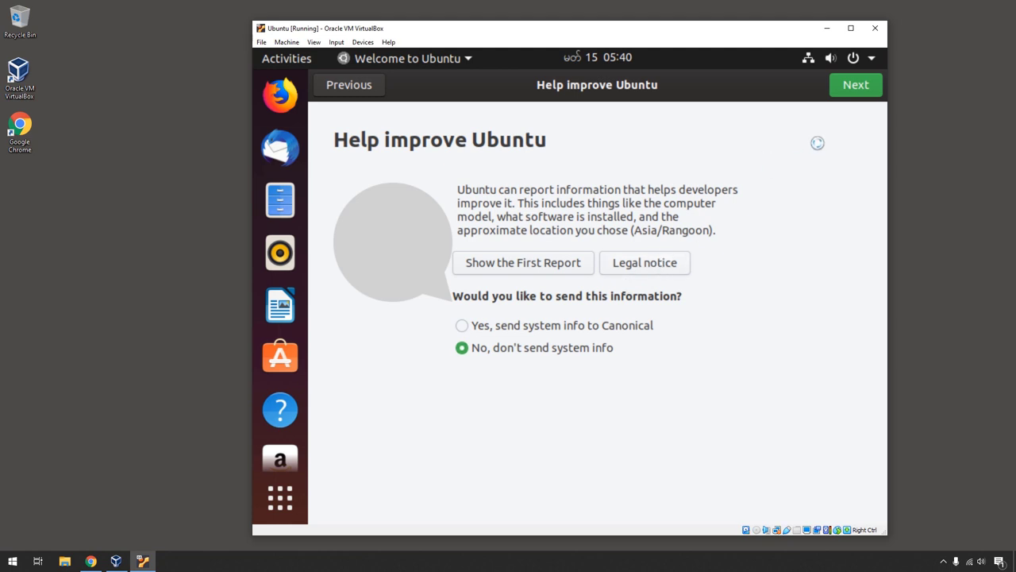
pyautogui.click(855, 87)
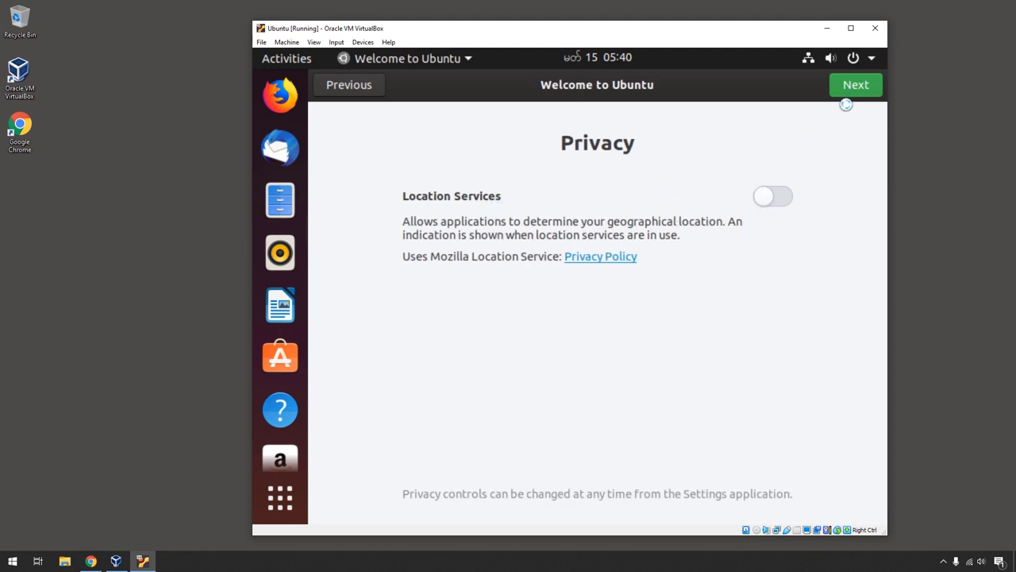
pyautogui.click(851, 92)
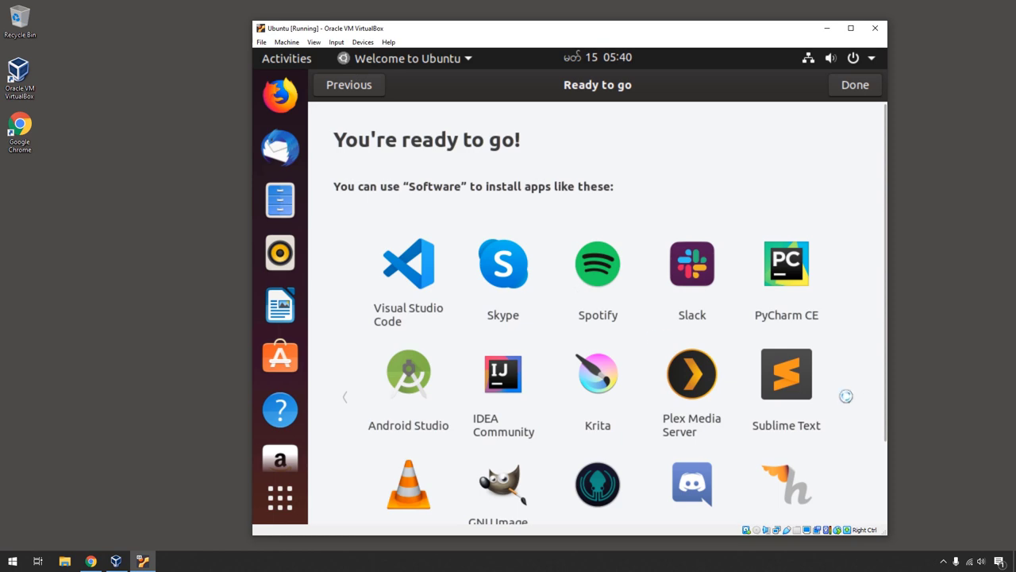
# Browse the suggested apps on the Ready to go page, then finish the welcome tour.
pyautogui.scroll(-3, 846, 392)
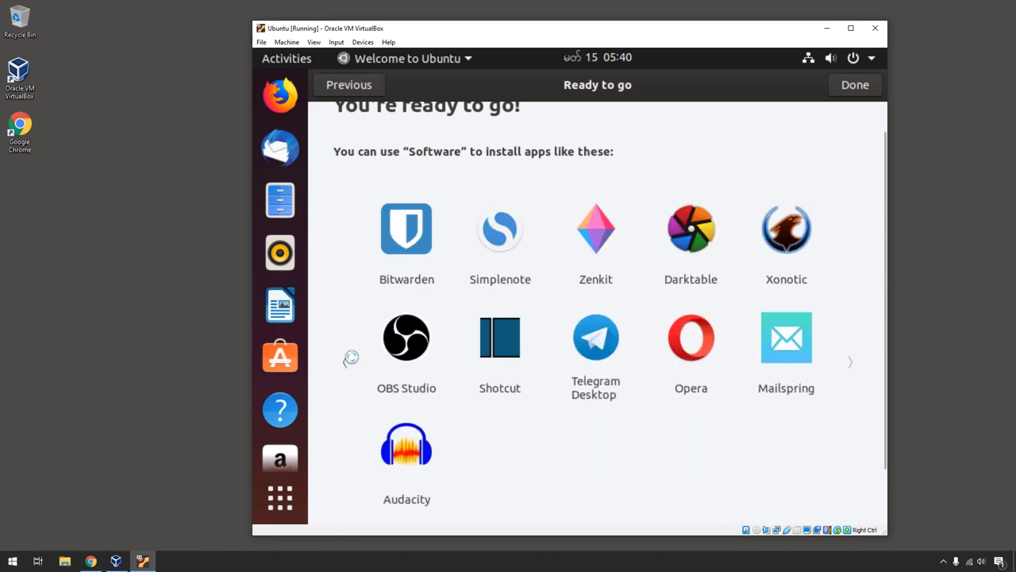
pyautogui.click(345, 360)
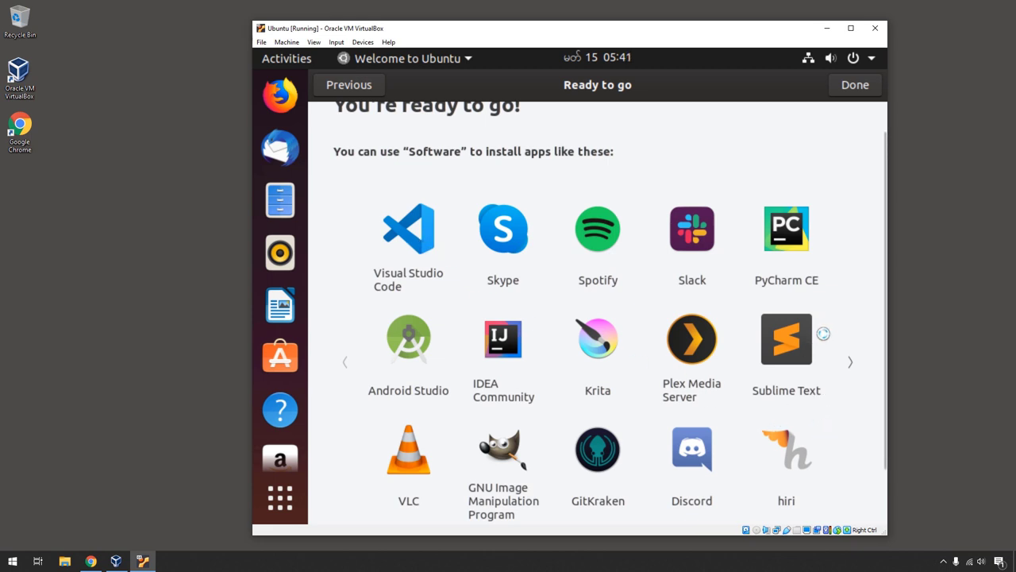
pyautogui.scroll(-1, 794, 409)
pyautogui.scroll(-1, 663, 322)
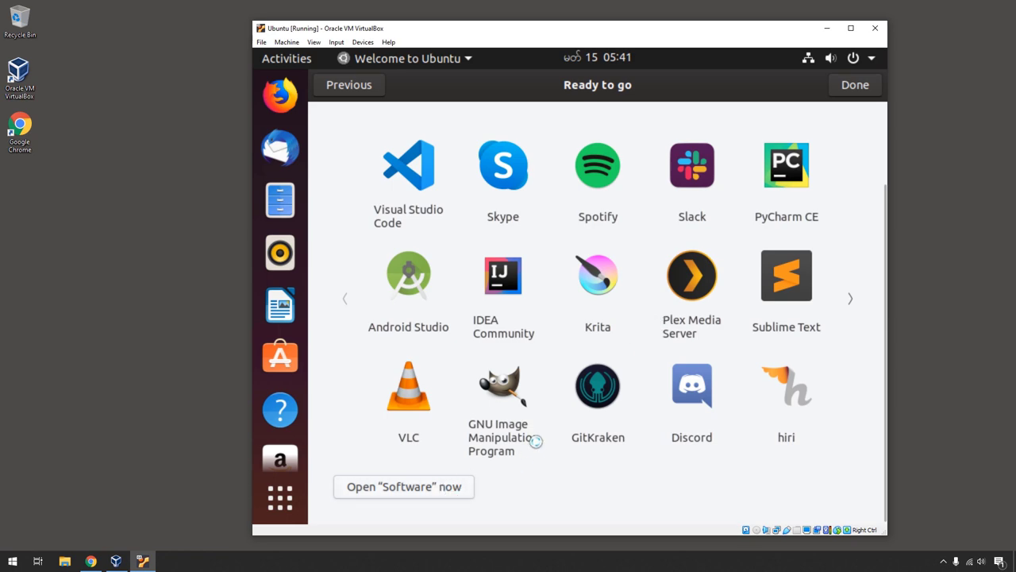
pyautogui.scroll(2, 523, 412)
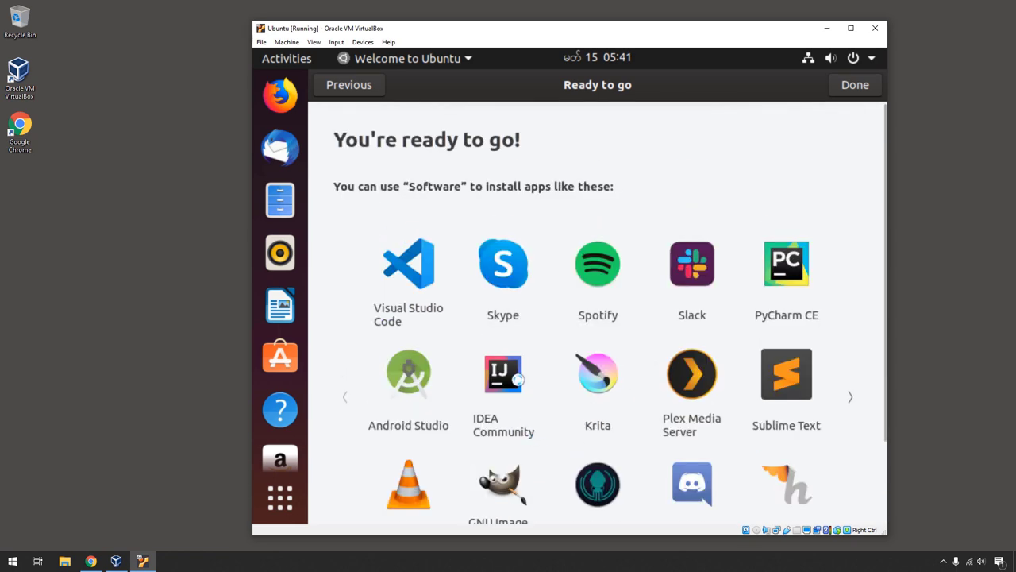
pyautogui.click(858, 87)
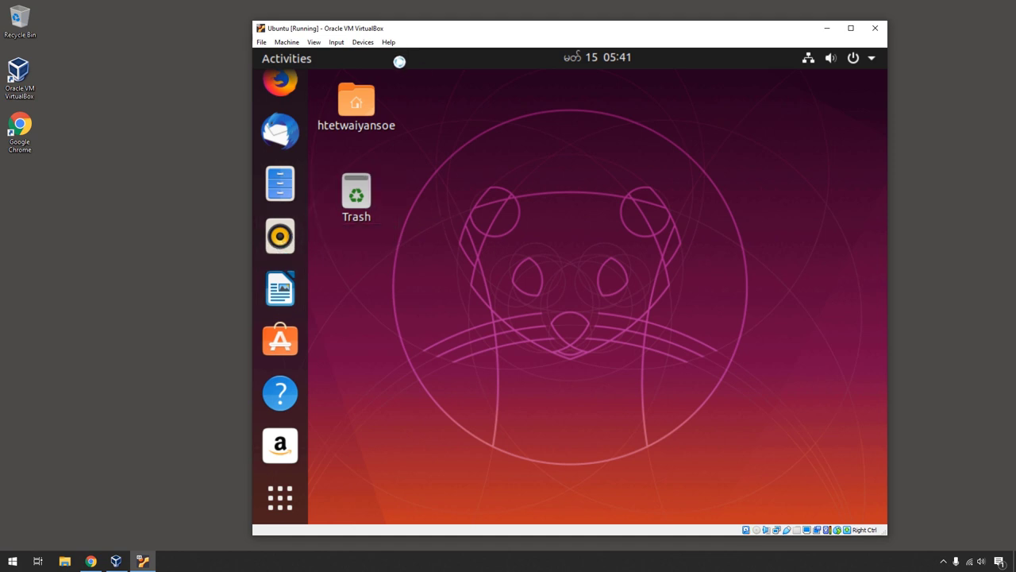
# Check the Devices menu, then switch the VM window to full-screen and back.
pyautogui.click(363, 43)
pyautogui.click(364, 41)
pyautogui.click(313, 42)
pyautogui.click(325, 54)
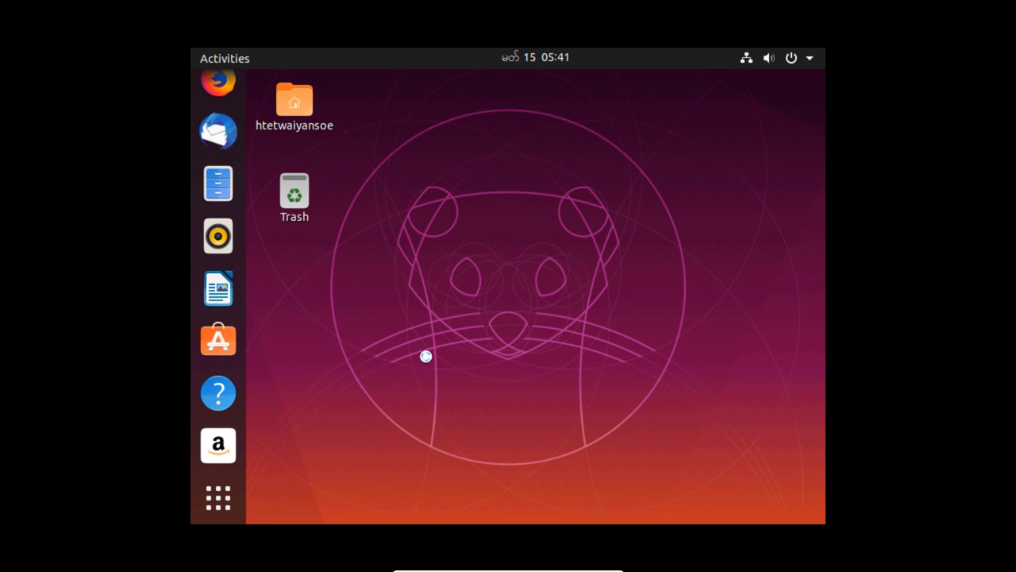
pyautogui.moveTo(530, 569)
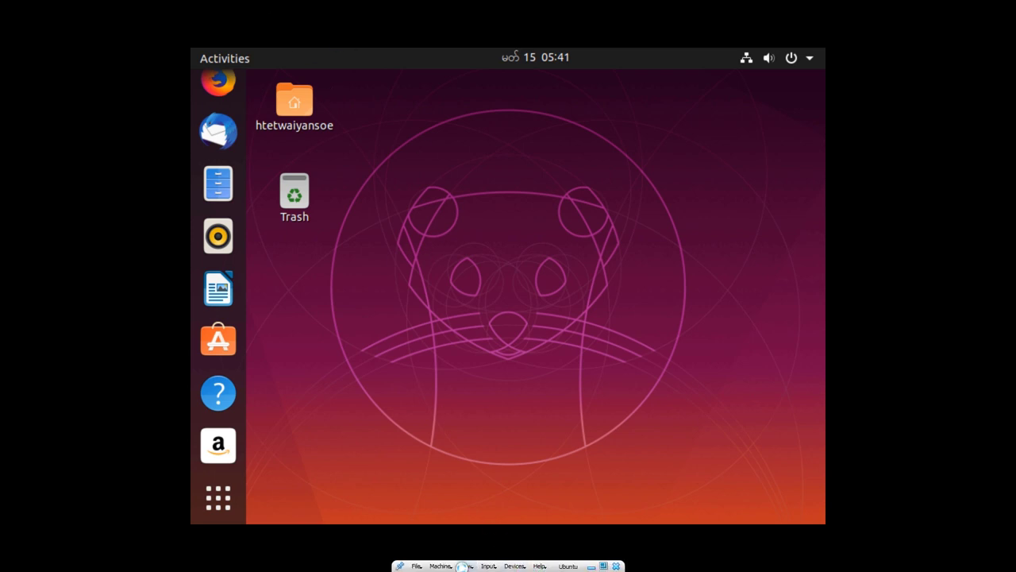
pyautogui.click(465, 566)
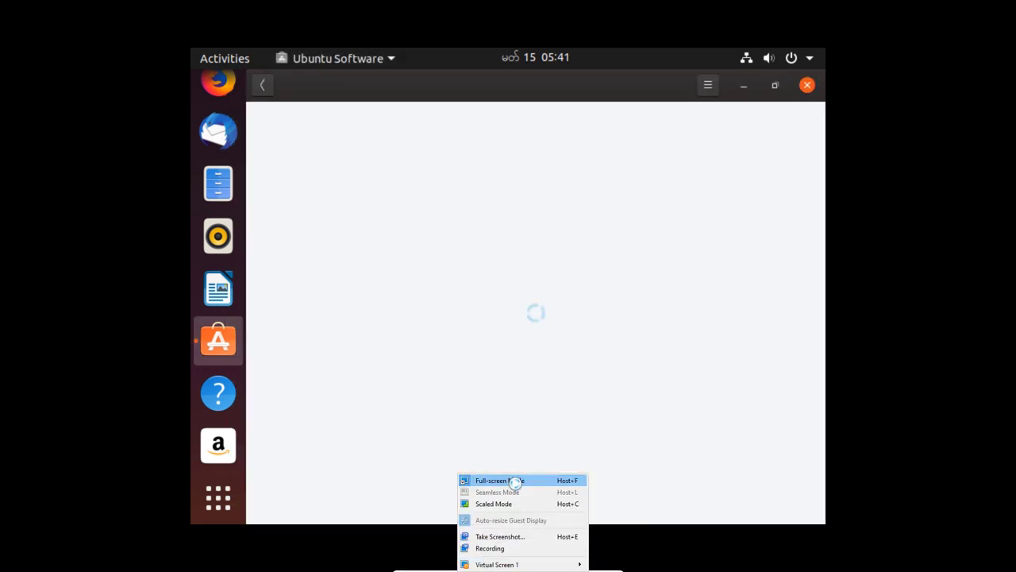
pyautogui.click(500, 481)
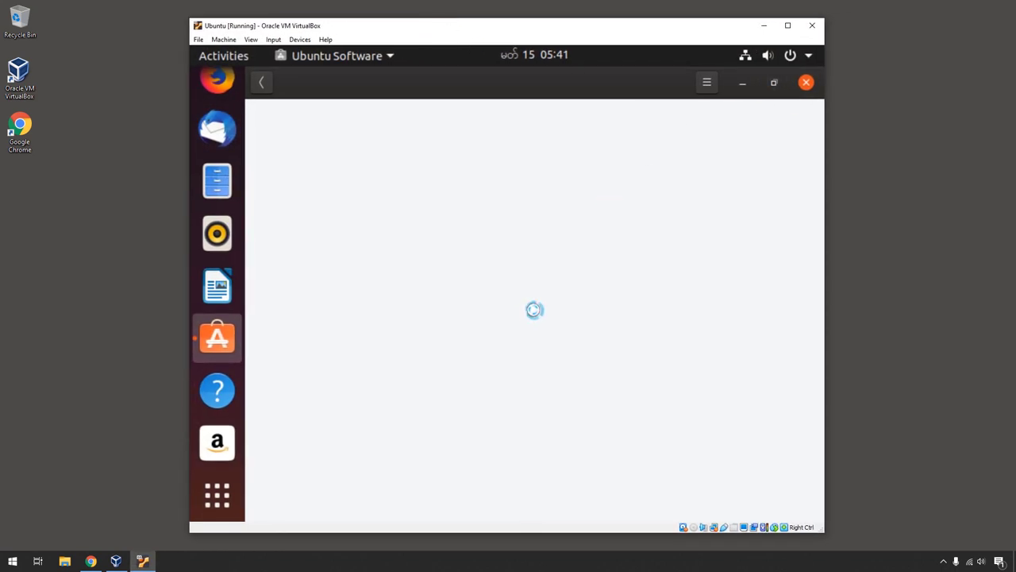
# Close the Ubuntu Software window and dismiss the desktop context menu.
pyautogui.click(806, 83)
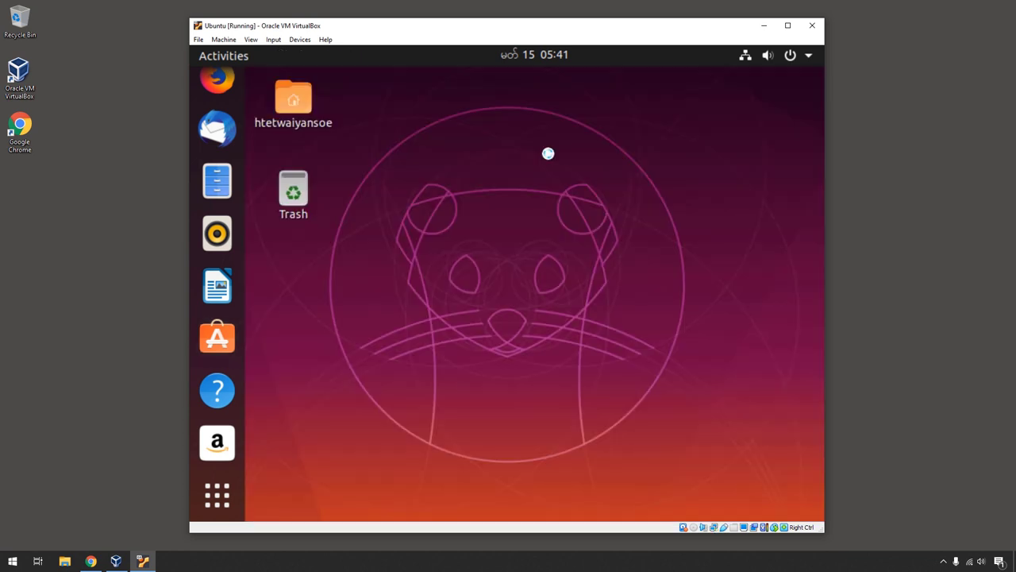
pyautogui.rightClick(417, 185)
pyautogui.click(427, 153)
# Insert the Guest Additions 6.1.2 CD, run it with the account password, and close the finished installer.
pyautogui.click(298, 40)
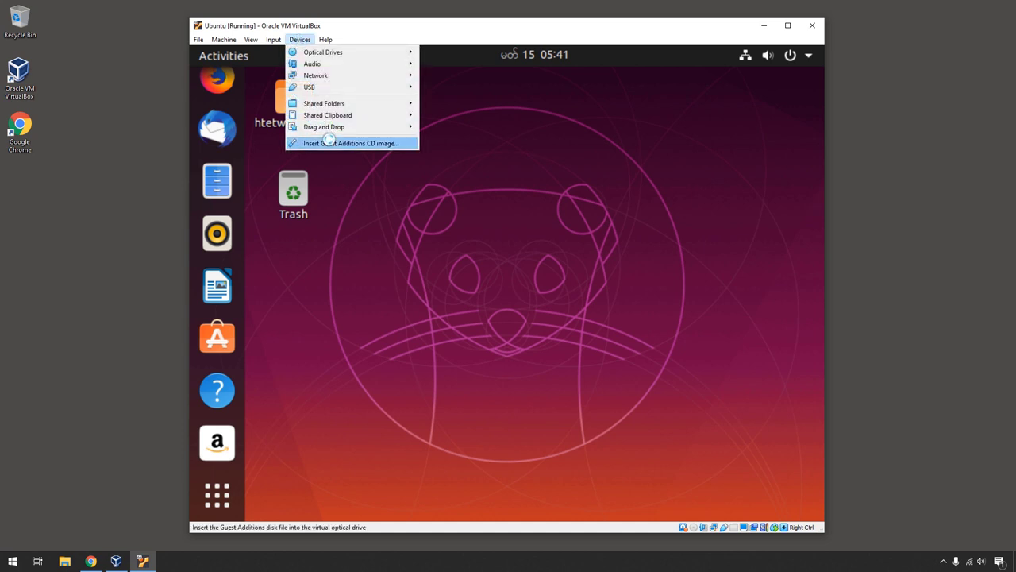
pyautogui.click(329, 140)
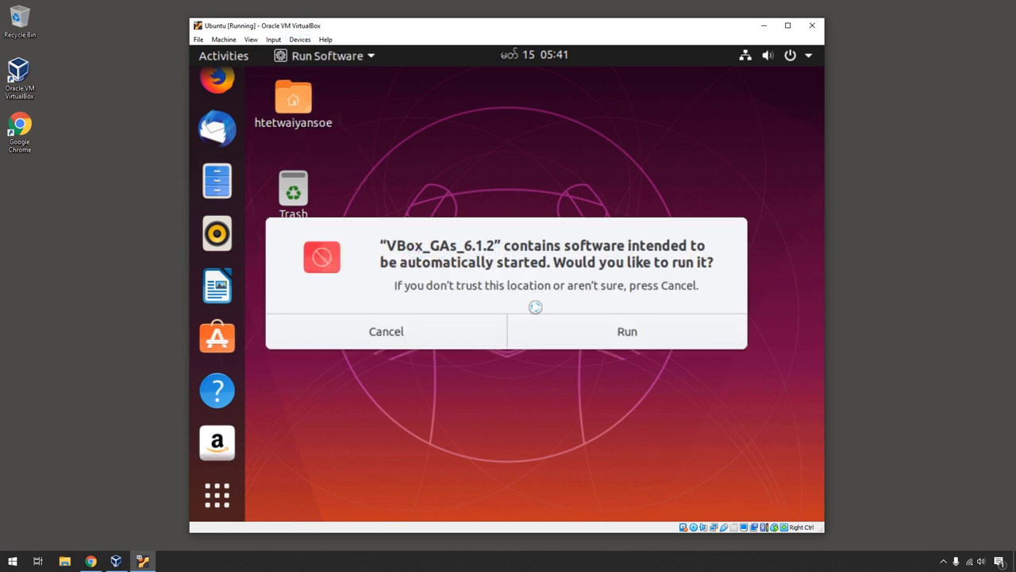
pyautogui.click(634, 341)
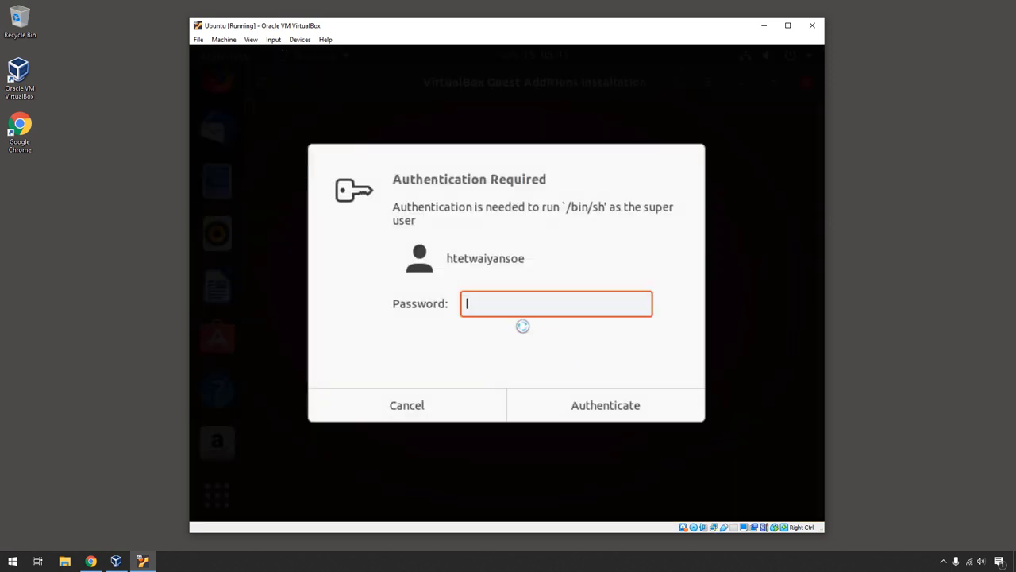
pyautogui.write('*********')
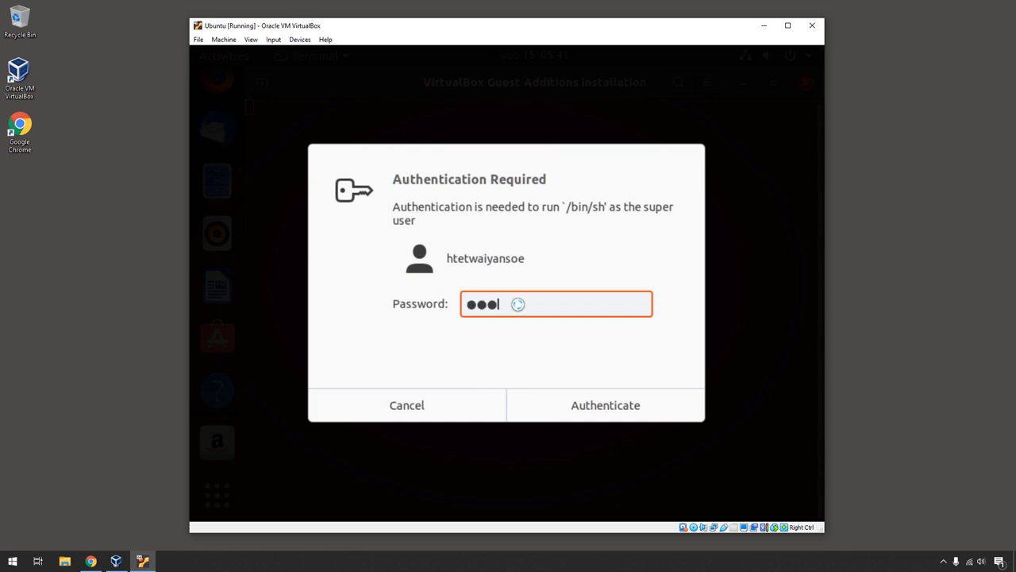
pyautogui.click(585, 401)
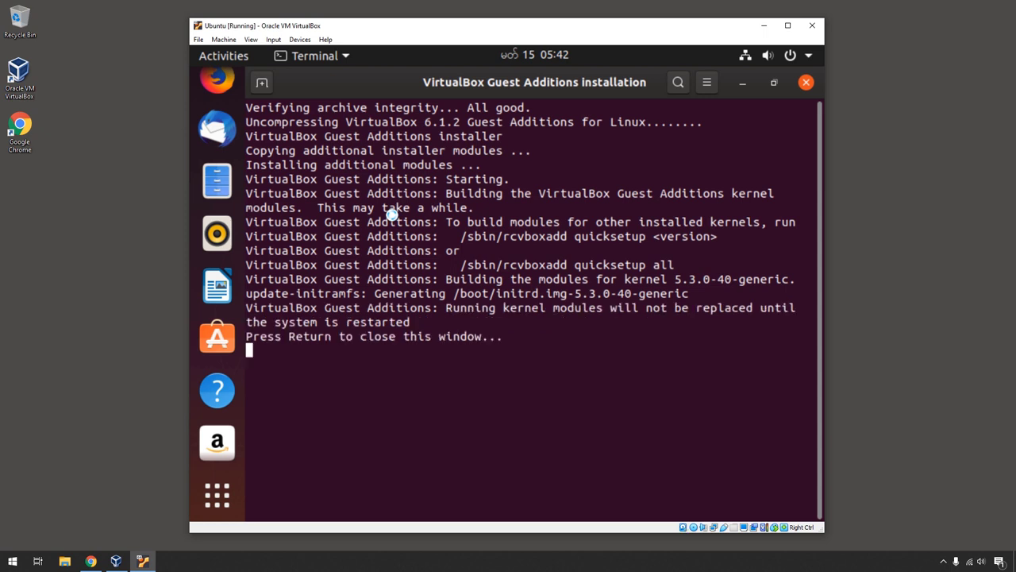
pyautogui.press('Return')
# Power off the Ubuntu guest from its system menu.
pyautogui.click(800, 61)
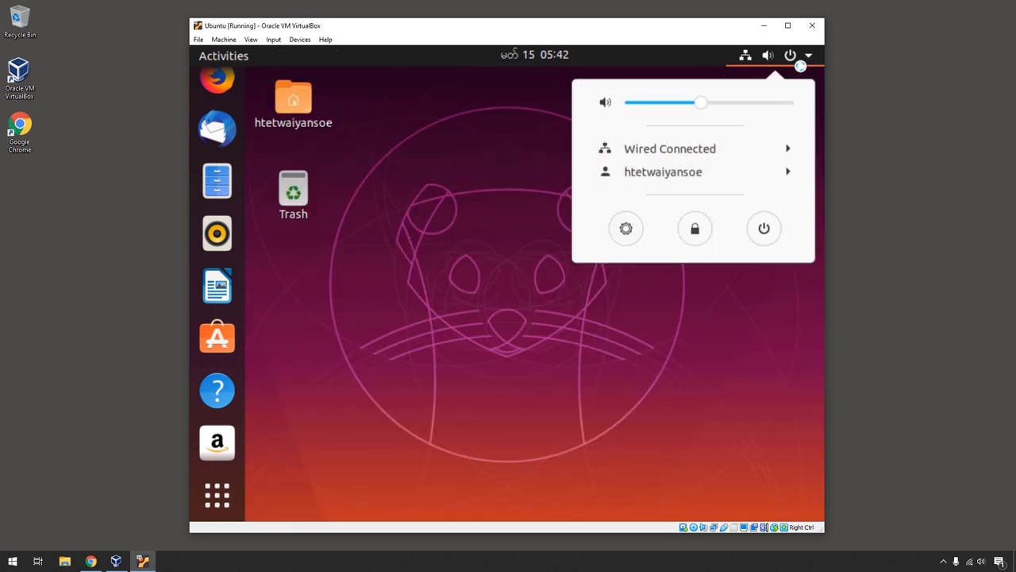
pyautogui.click(765, 228)
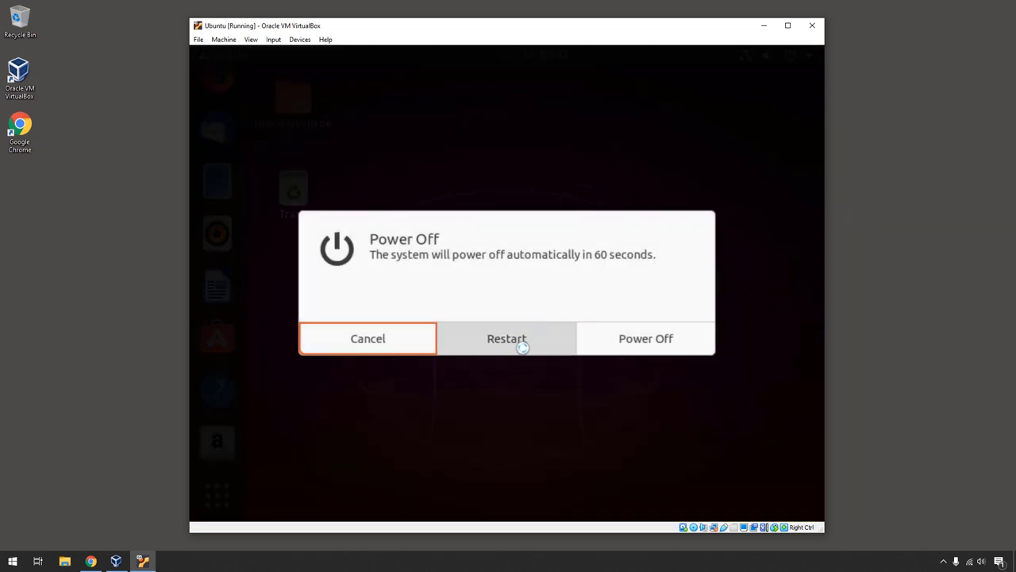
pyautogui.click(651, 342)
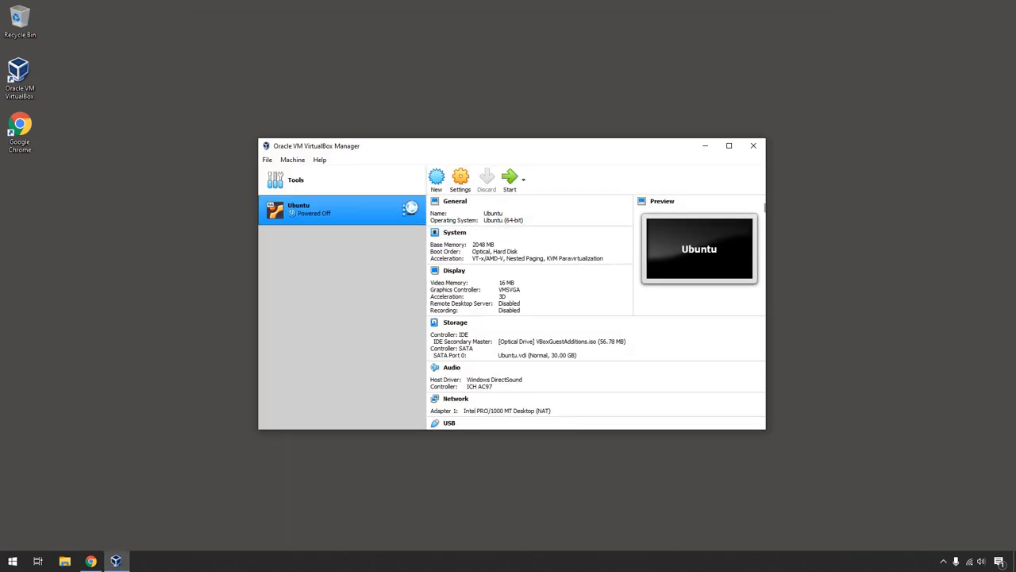
# In the VM settings, raise video memory to 128 MB and processors to 4.
pyautogui.click(459, 181)
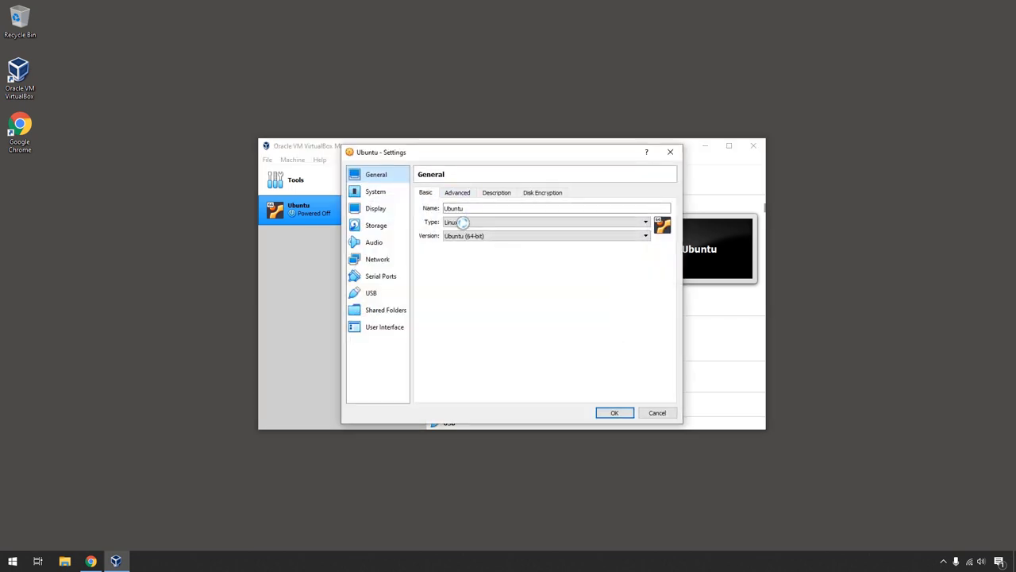
pyautogui.click(375, 208)
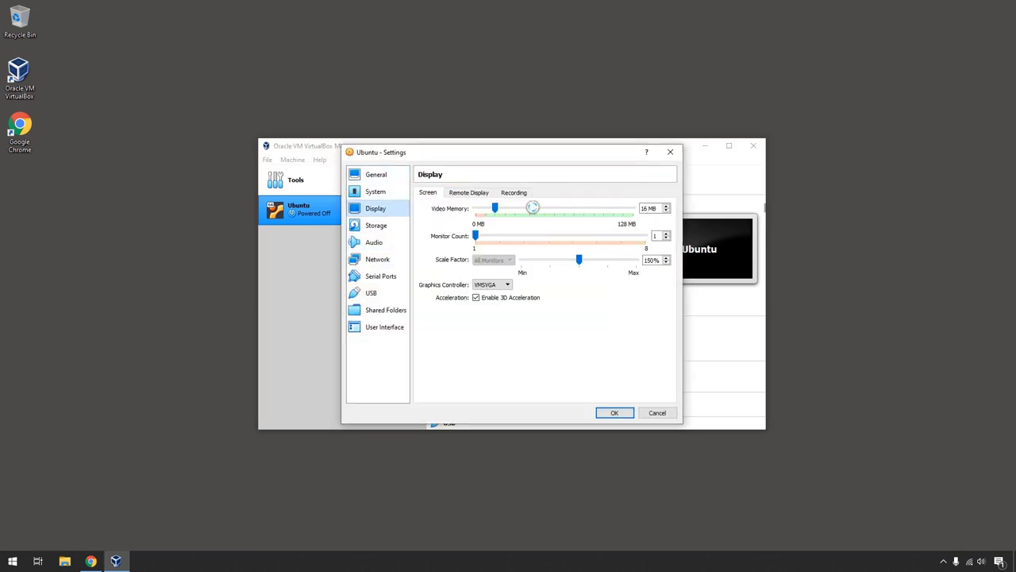
pyautogui.moveTo(513, 208); pyautogui.dragTo(651, 210)
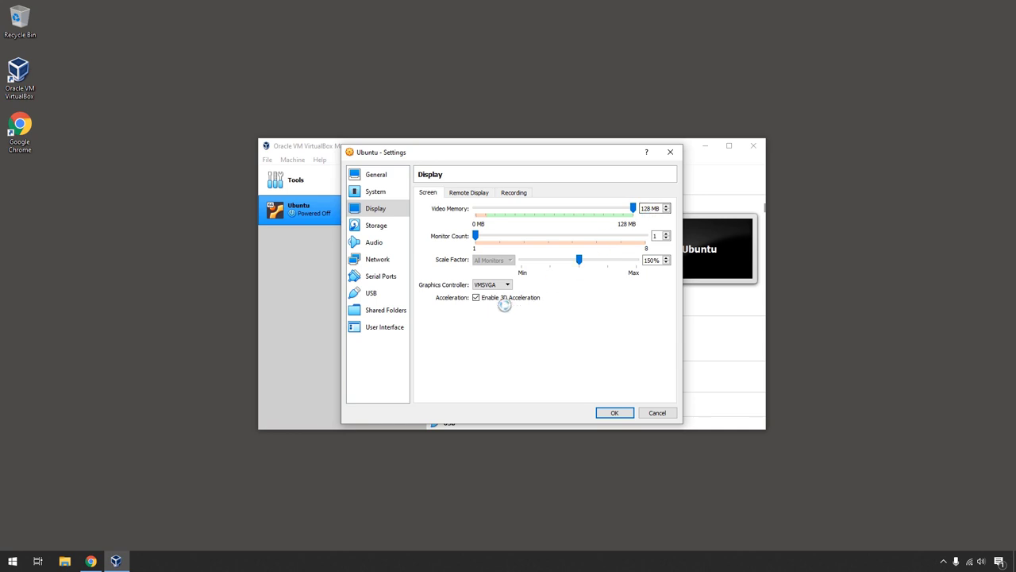
pyautogui.click(379, 224)
pyautogui.click(387, 192)
pyautogui.click(376, 225)
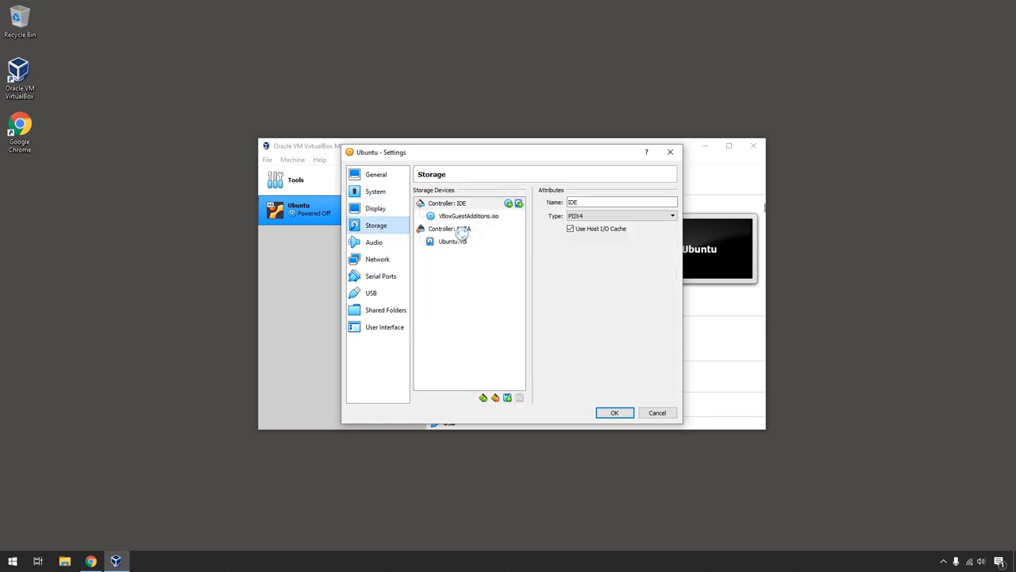
pyautogui.click(464, 215)
pyautogui.click(377, 192)
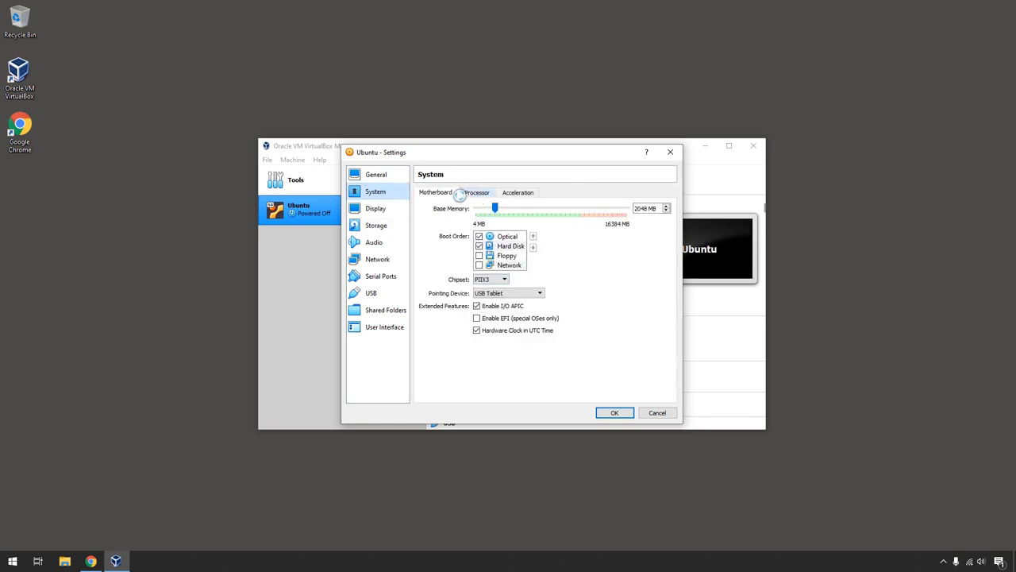
pyautogui.click(476, 192)
pyautogui.moveTo(480, 209); pyautogui.dragTo(508, 209)
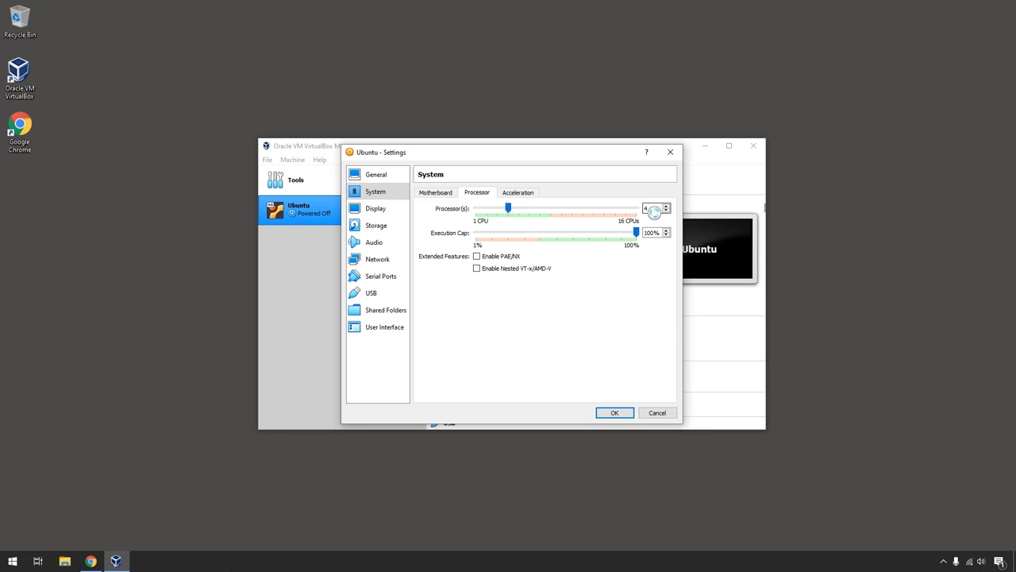
# Save the new settings, start the Ubuntu VM and resize its window to fit the guest.
pyautogui.click(611, 412)
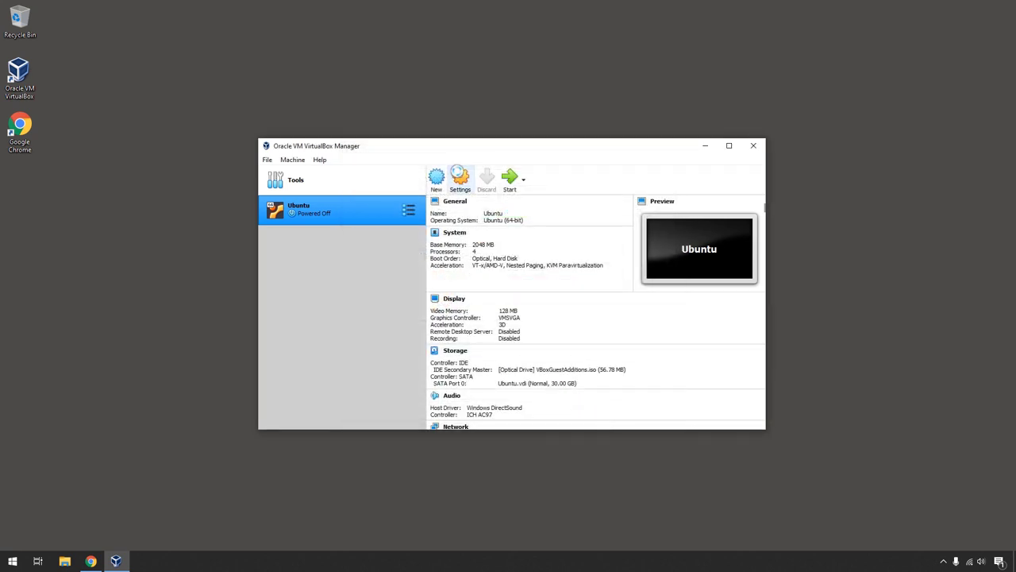
pyautogui.click(509, 177)
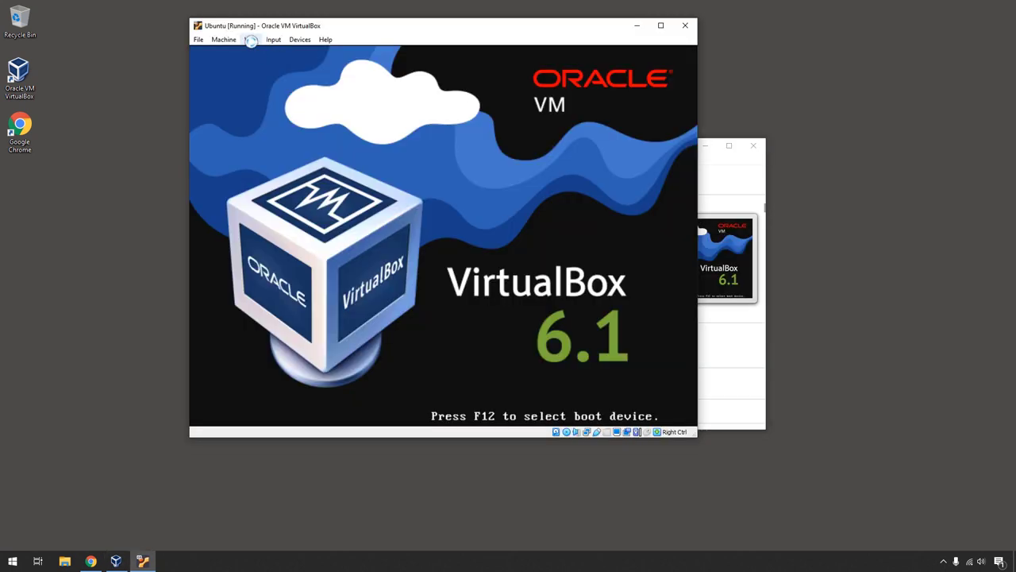
pyautogui.click(251, 39)
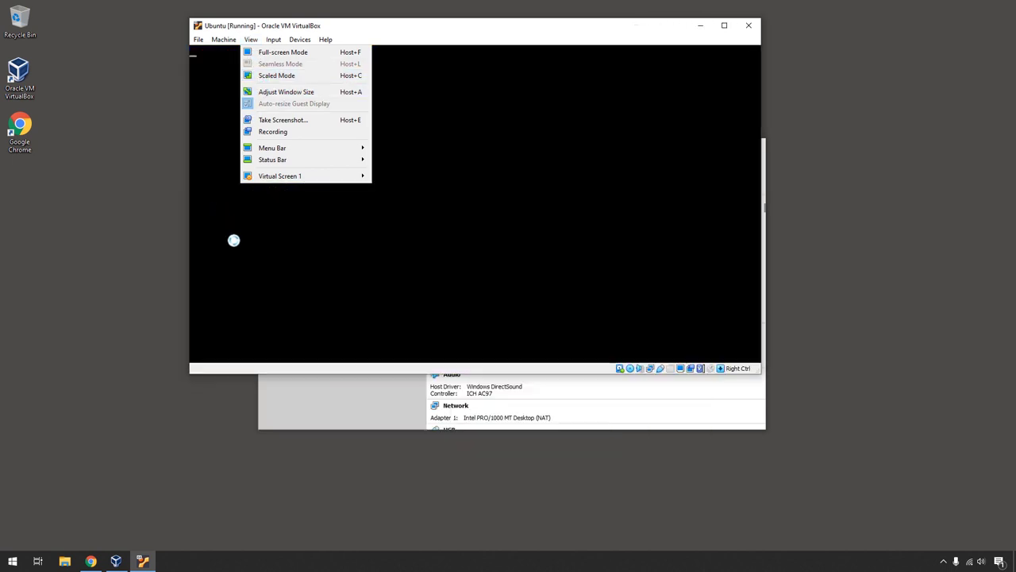
pyautogui.click(239, 255)
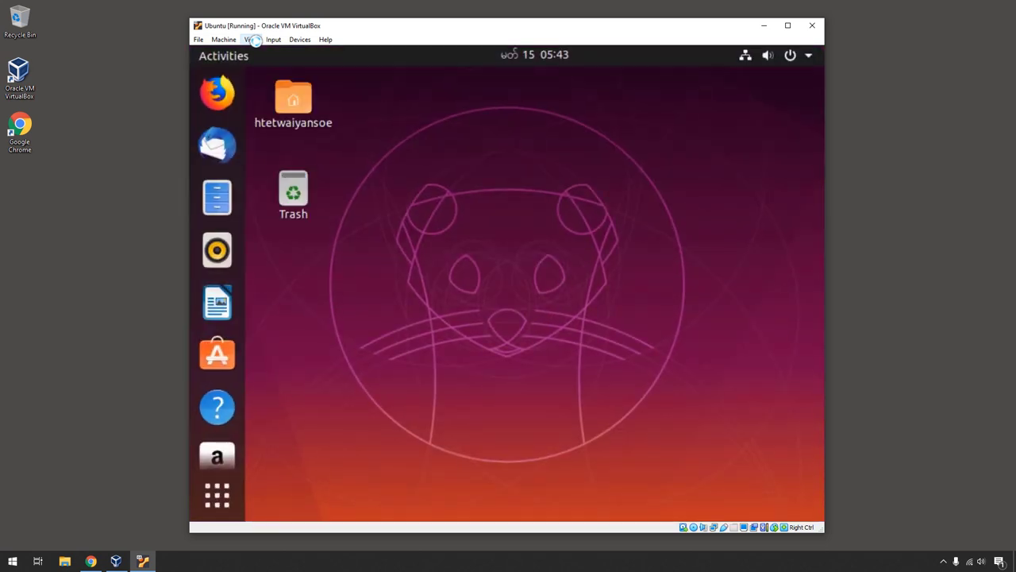
# Switch the VM to full-screen, then power off the Ubuntu guest.
pyautogui.click(253, 40)
pyautogui.click(273, 53)
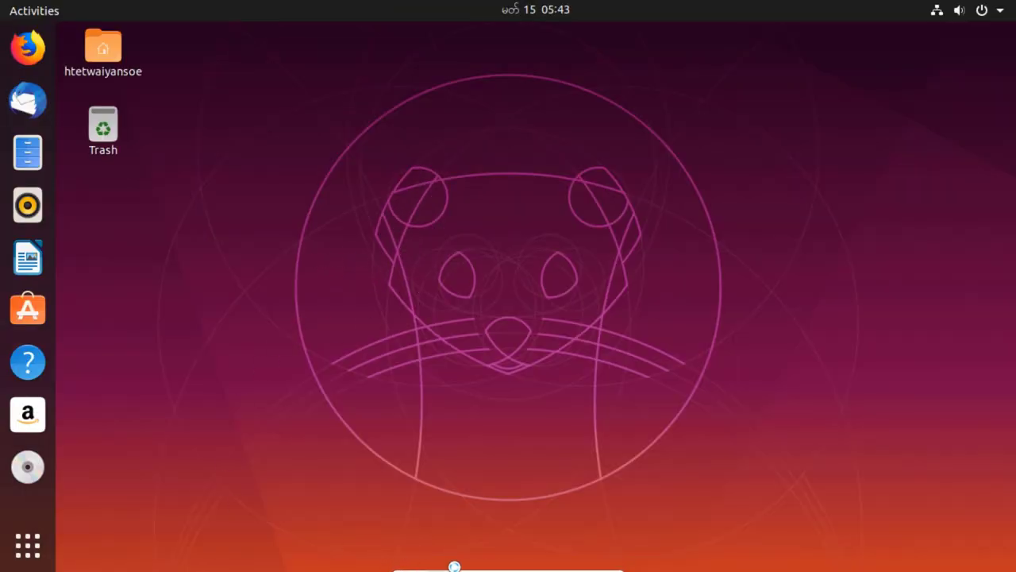
pyautogui.moveTo(462, 567)
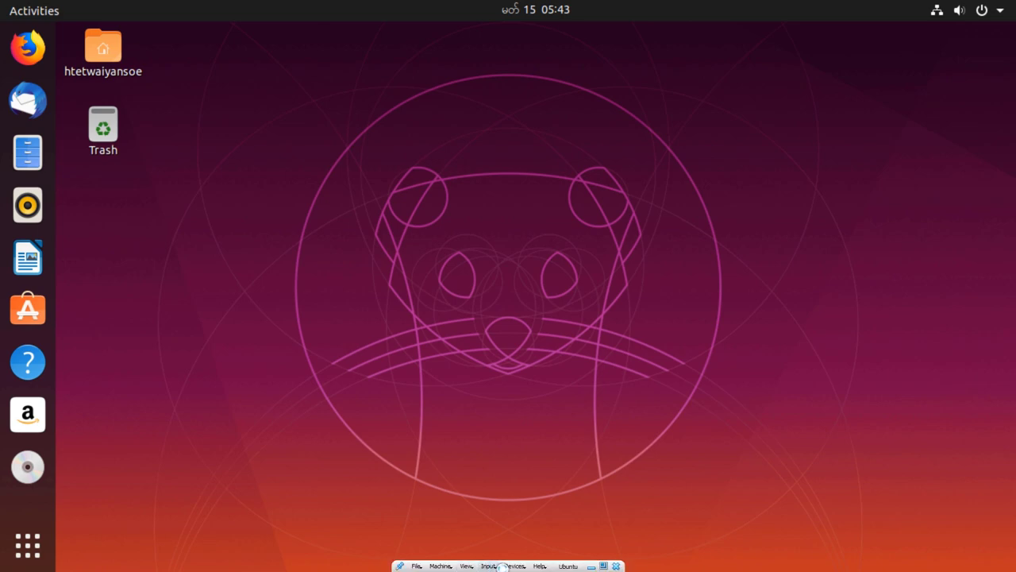
pyautogui.click(601, 565)
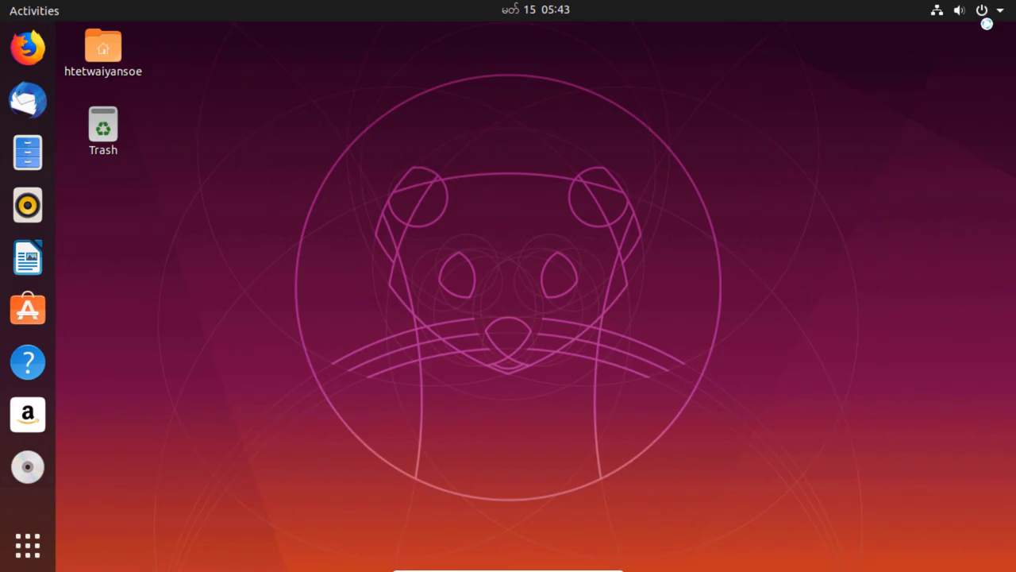
pyautogui.click(985, 10)
pyautogui.click(956, 184)
pyautogui.click(656, 350)
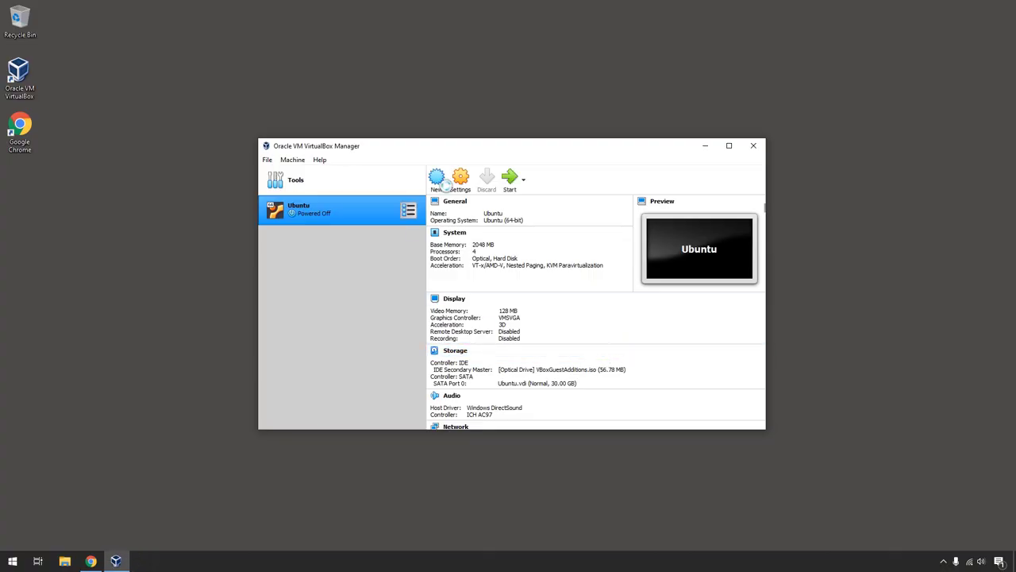
# Set the Display scale factor to 100%, save, and boot the Ubuntu VM.
pyautogui.click(461, 181)
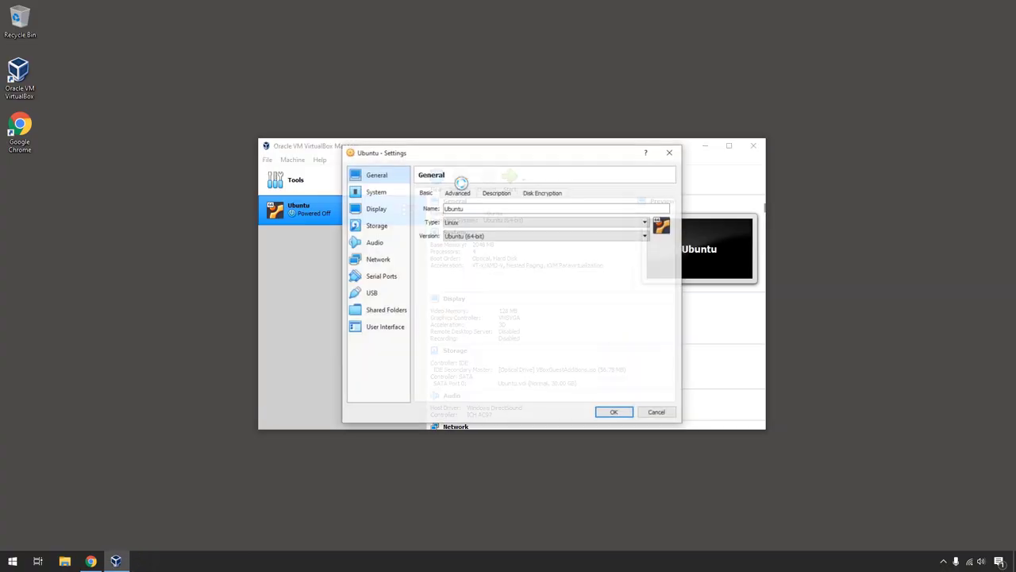
pyautogui.click(377, 208)
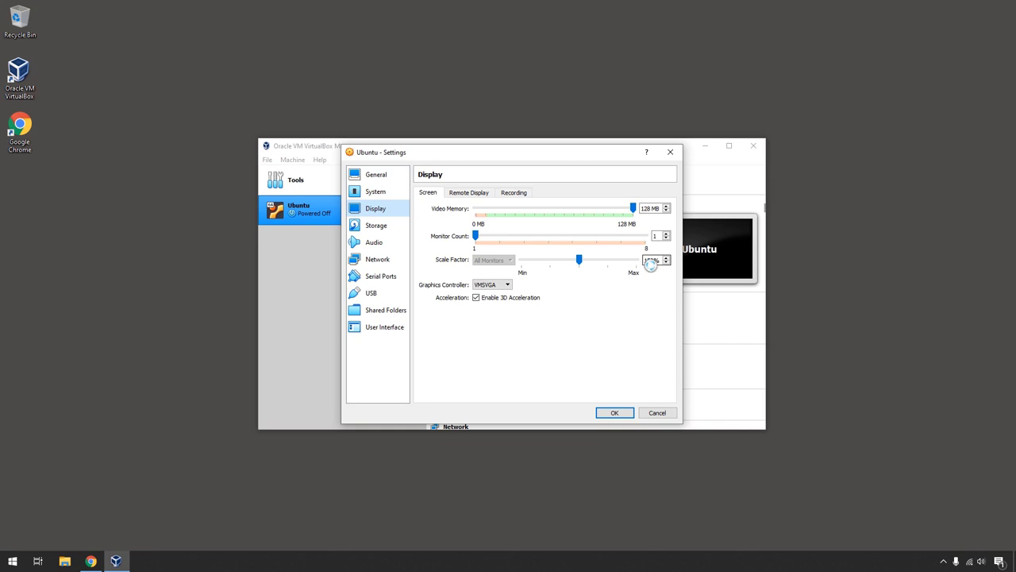
pyautogui.click(614, 413)
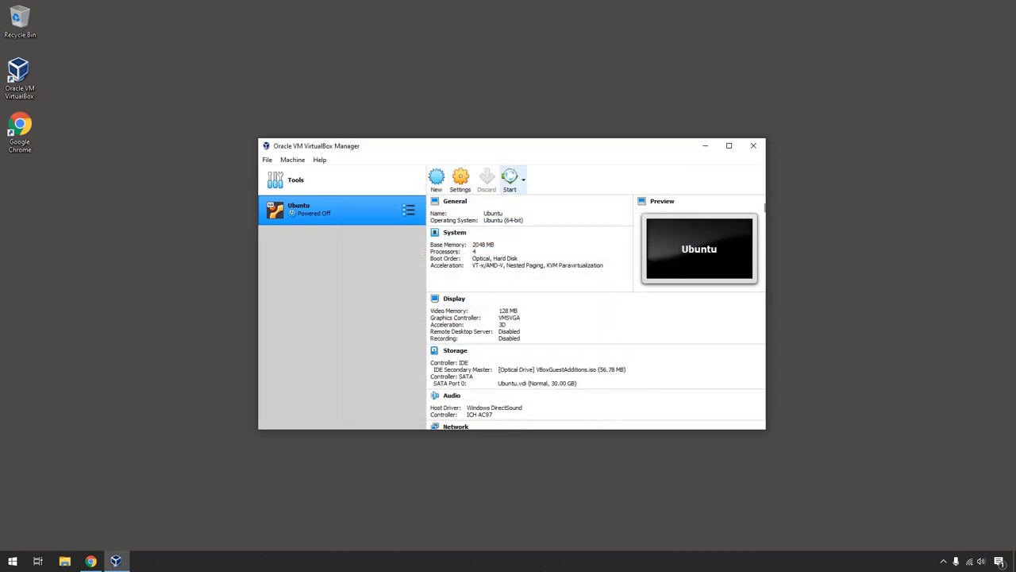
pyautogui.click(509, 178)
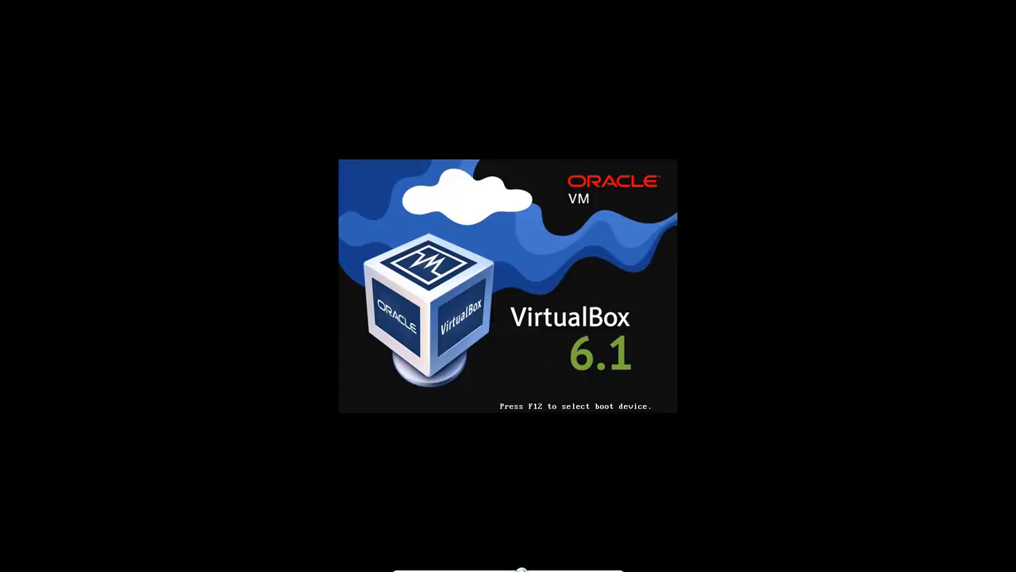
pyautogui.click(475, 569)
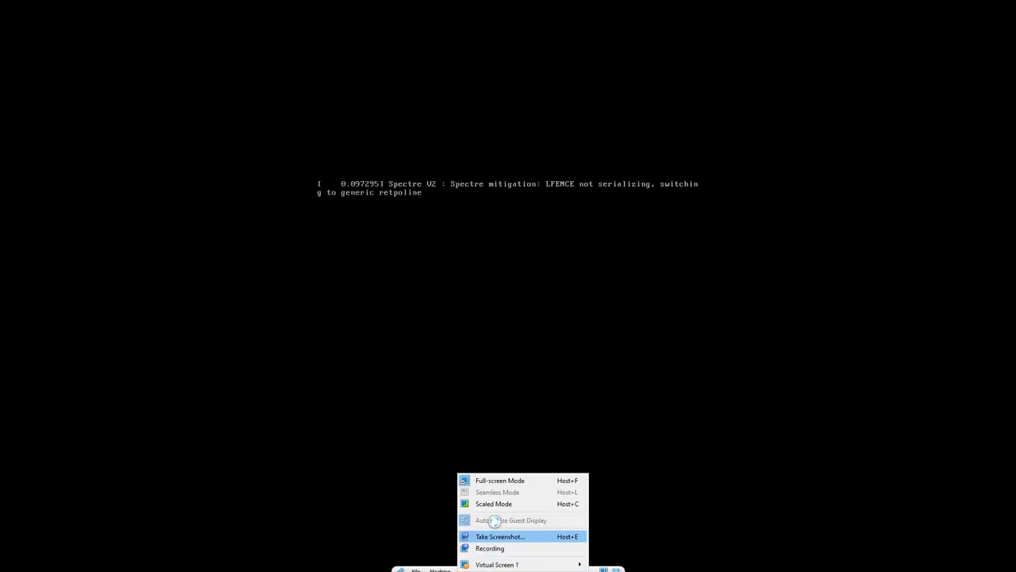
pyautogui.click(428, 388)
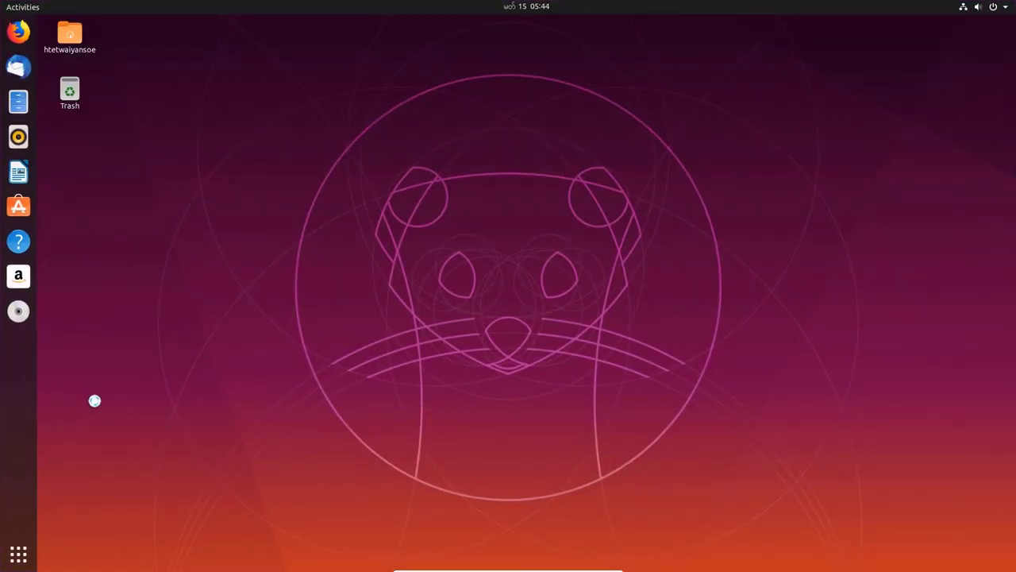
# Launch Terminal by searching 'ter' in the applications list and maximize it.
pyautogui.click(18, 553)
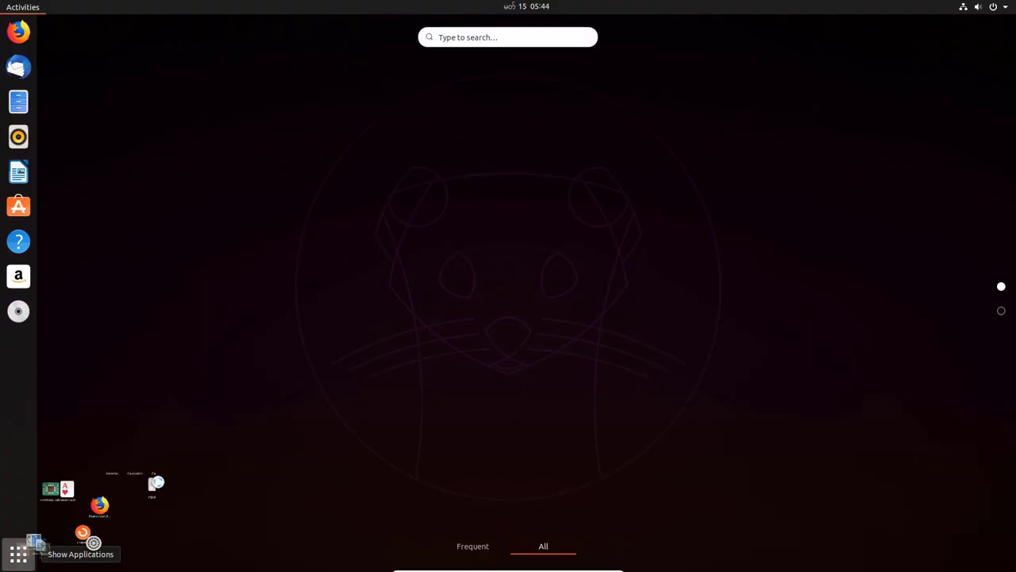
pyautogui.click(491, 39)
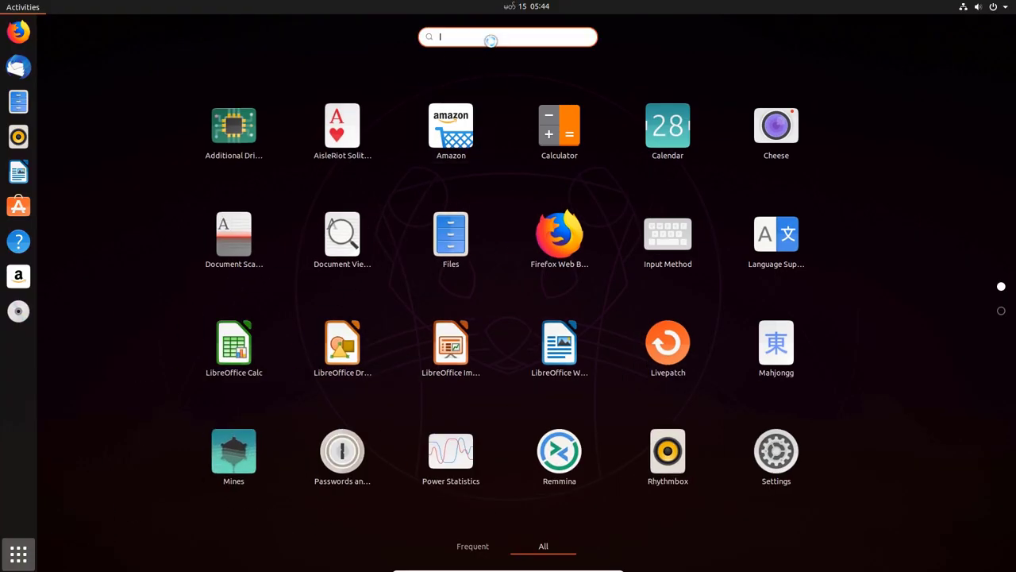
pyautogui.write('ter')
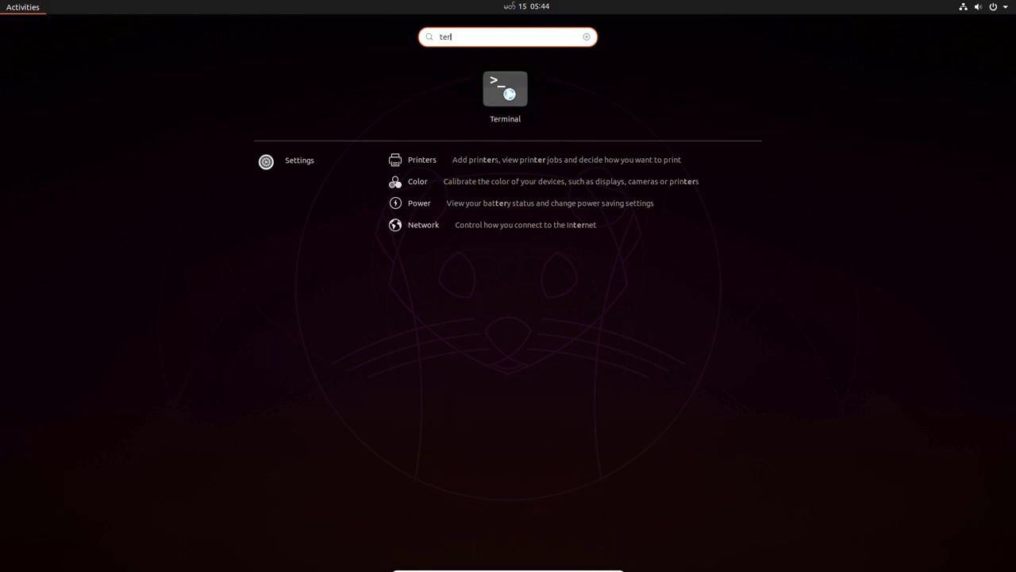
pyautogui.click(508, 94)
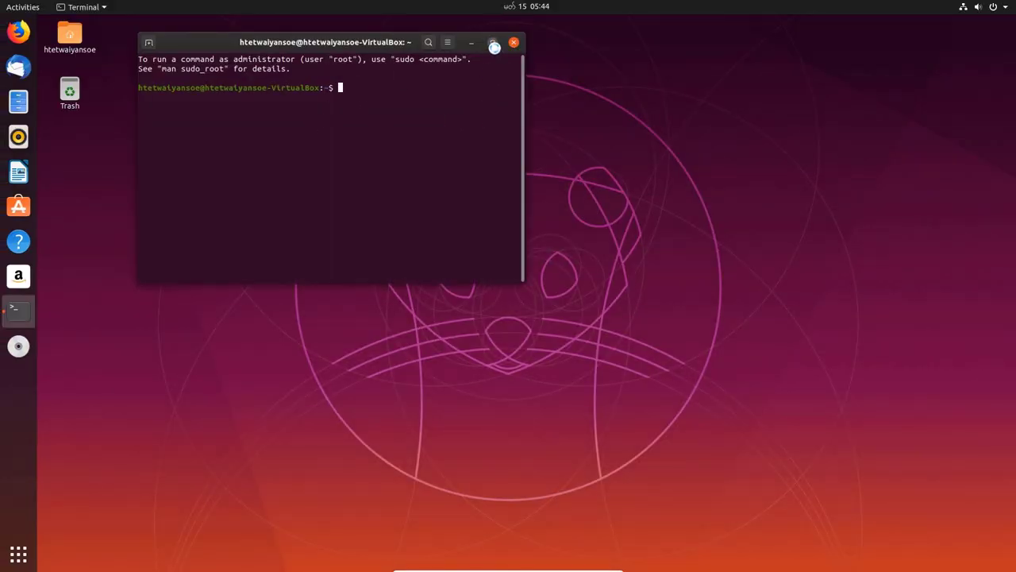
pyautogui.click(492, 43)
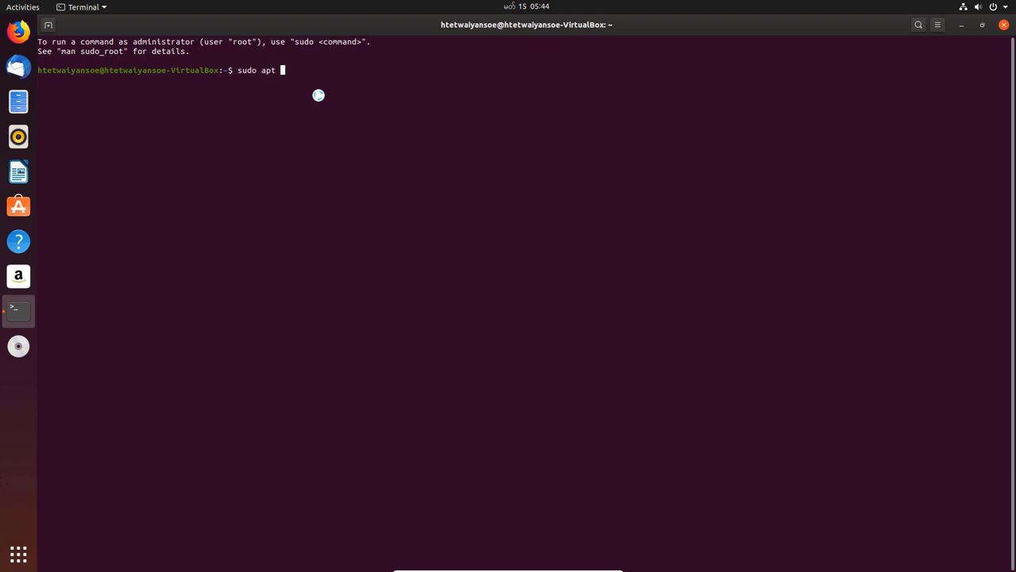
# Run 'sudo apt update -y' with the admin password, then start 'sudo apt upgrade -y'.
pyautogui.write('y')
pyautogui.press('Return')
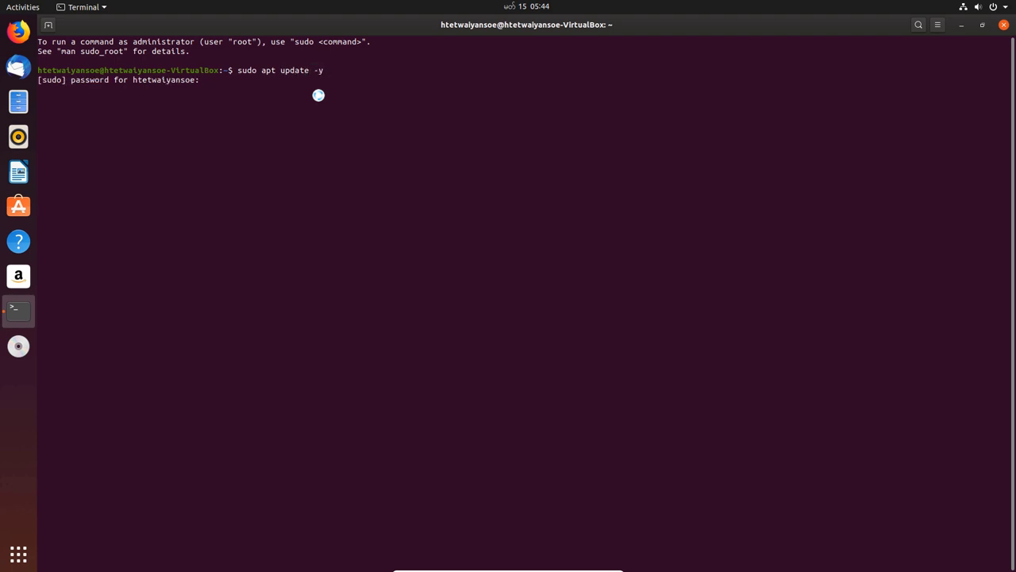
pyautogui.press('Return')
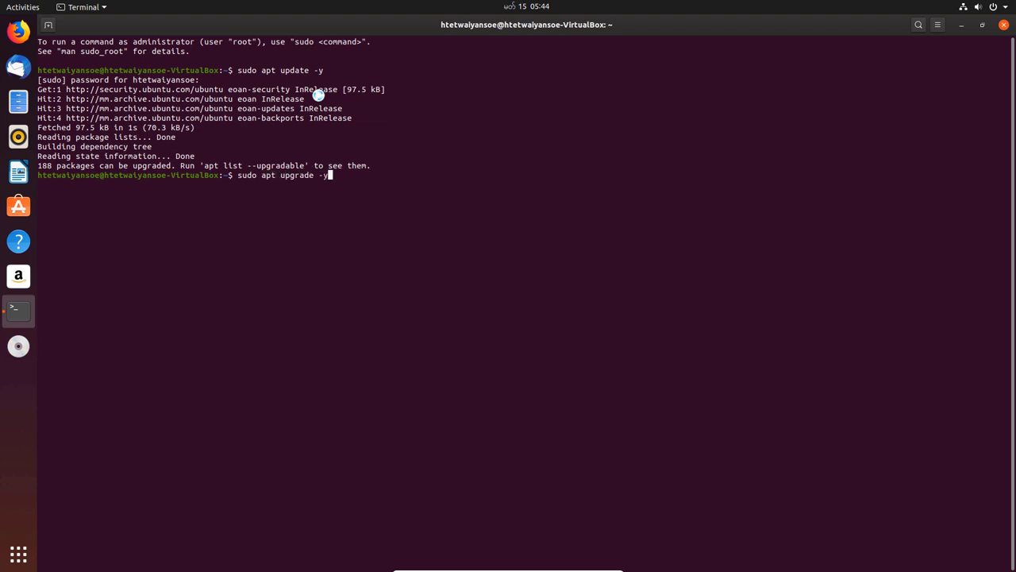
pyautogui.press('Return')
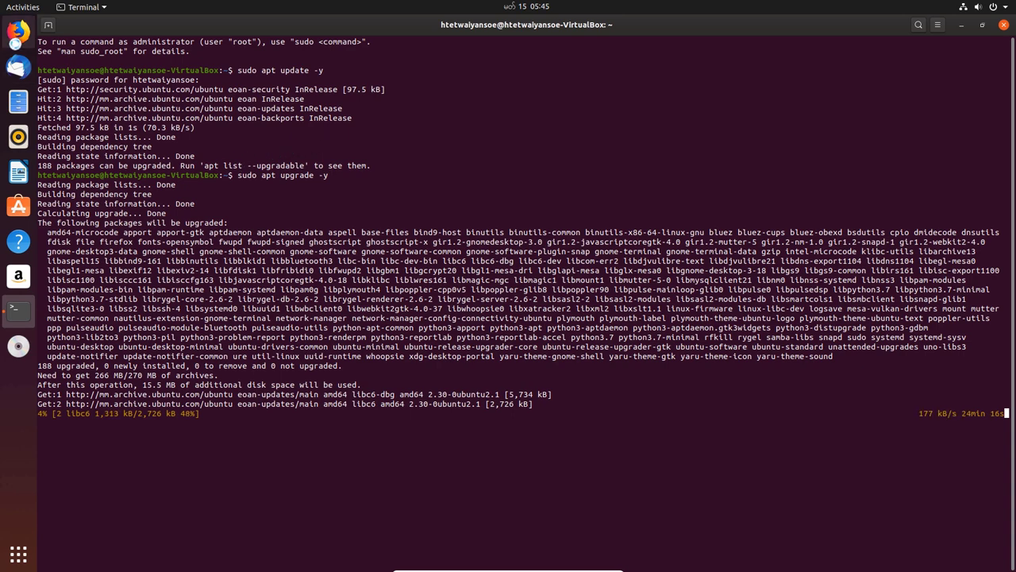
# Remove Thunderbird Mail, Help and Amazon from the dock favourites.
pyautogui.rightClick(17, 67)
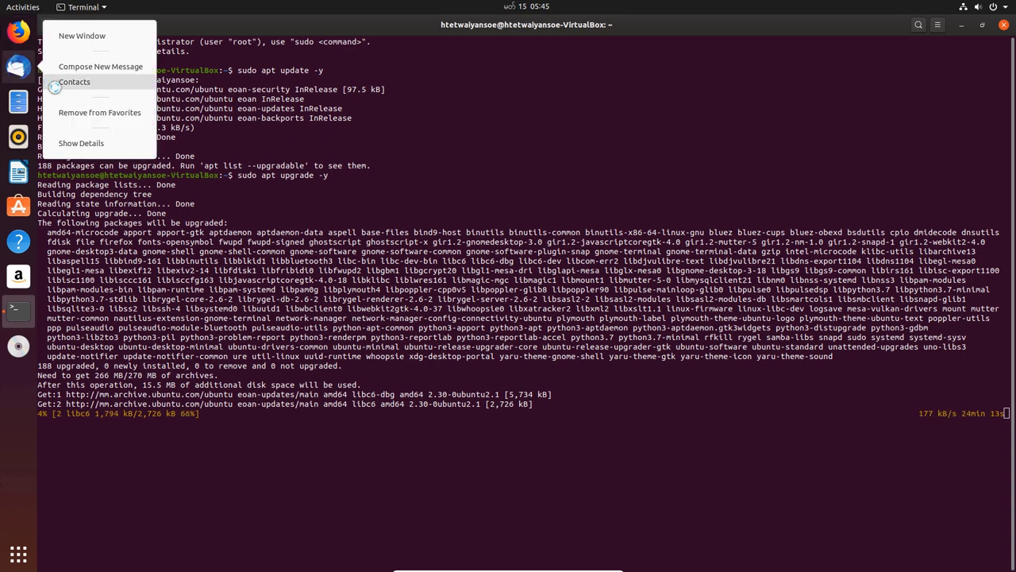
pyautogui.click(73, 112)
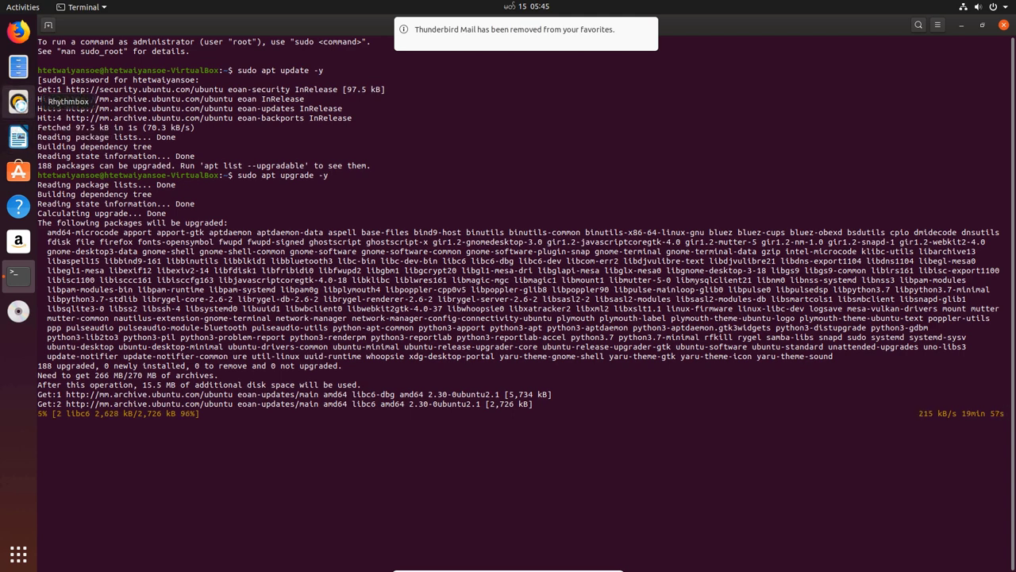
pyautogui.rightClick(19, 171)
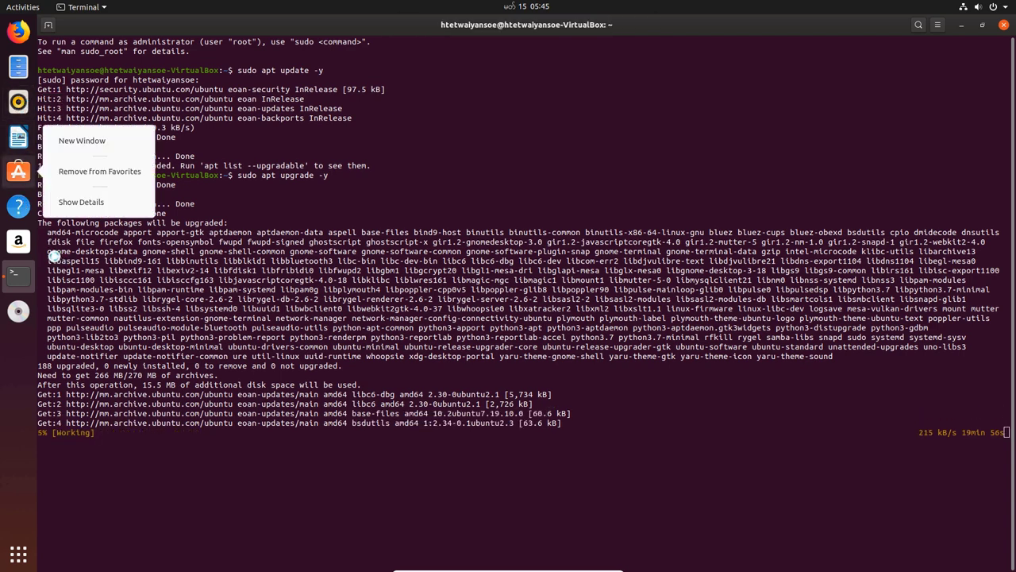
pyautogui.click(32, 218)
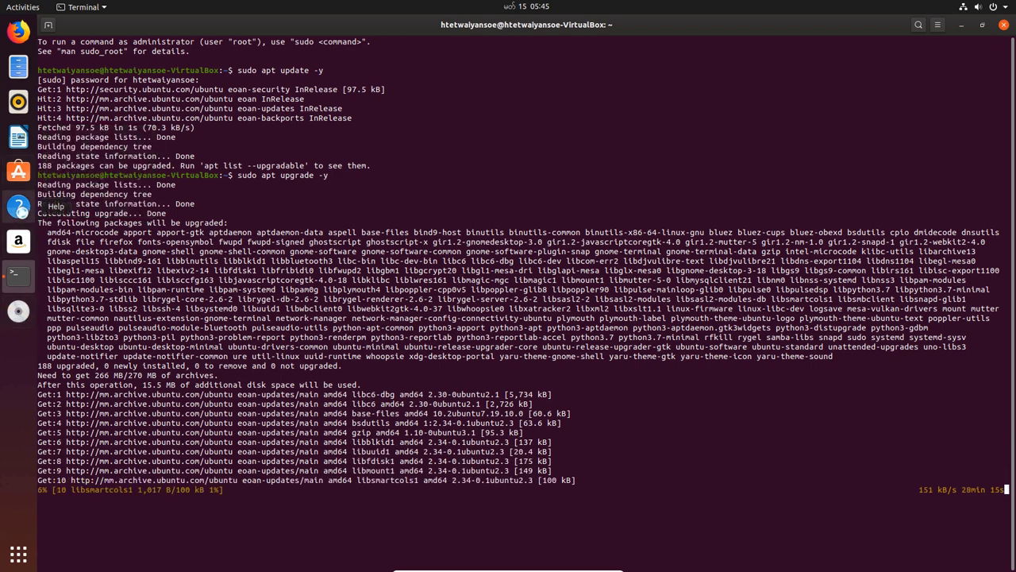
pyautogui.rightClick(20, 209)
pyautogui.click(85, 206)
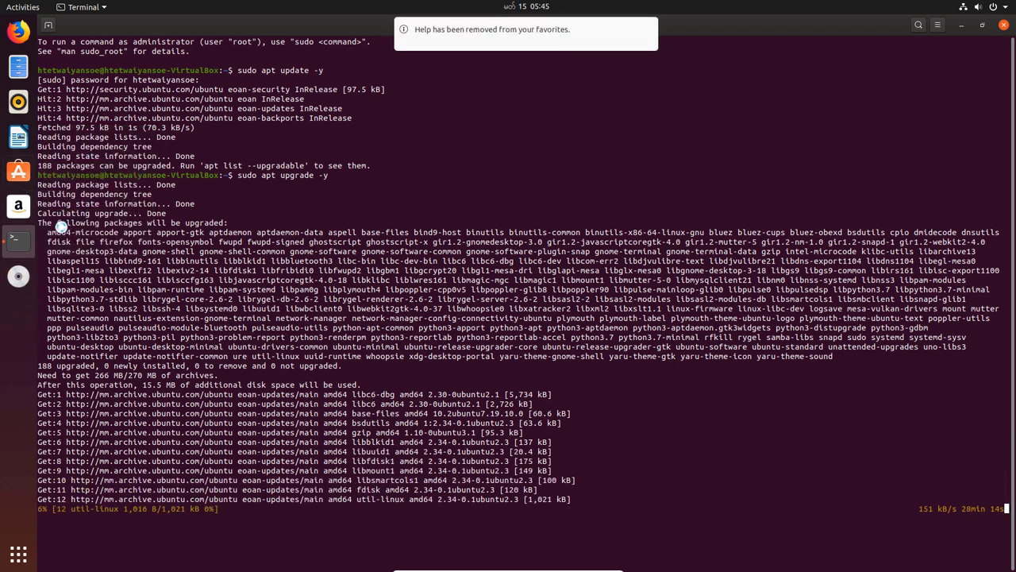
pyautogui.rightClick(20, 208)
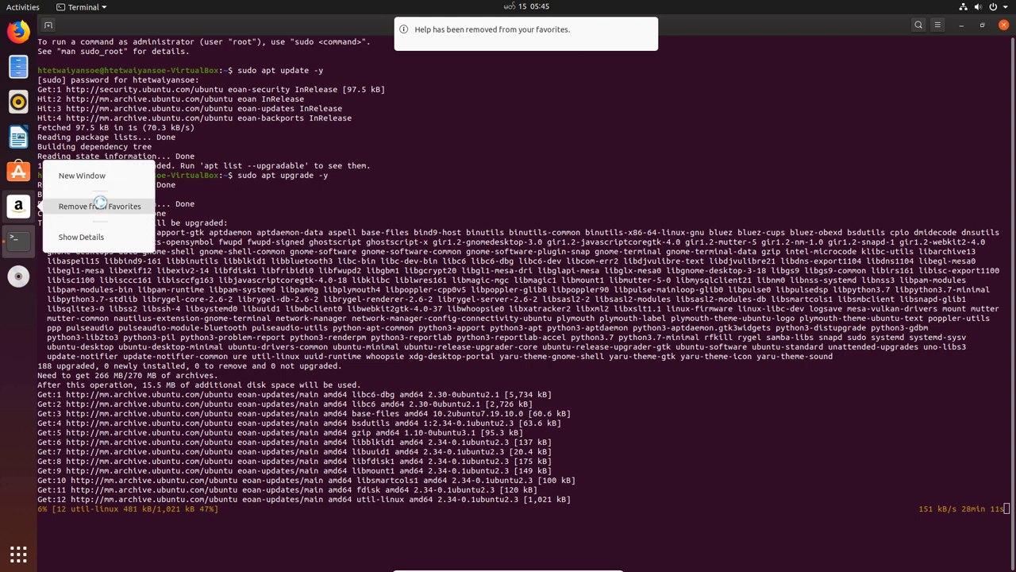
pyautogui.click(99, 204)
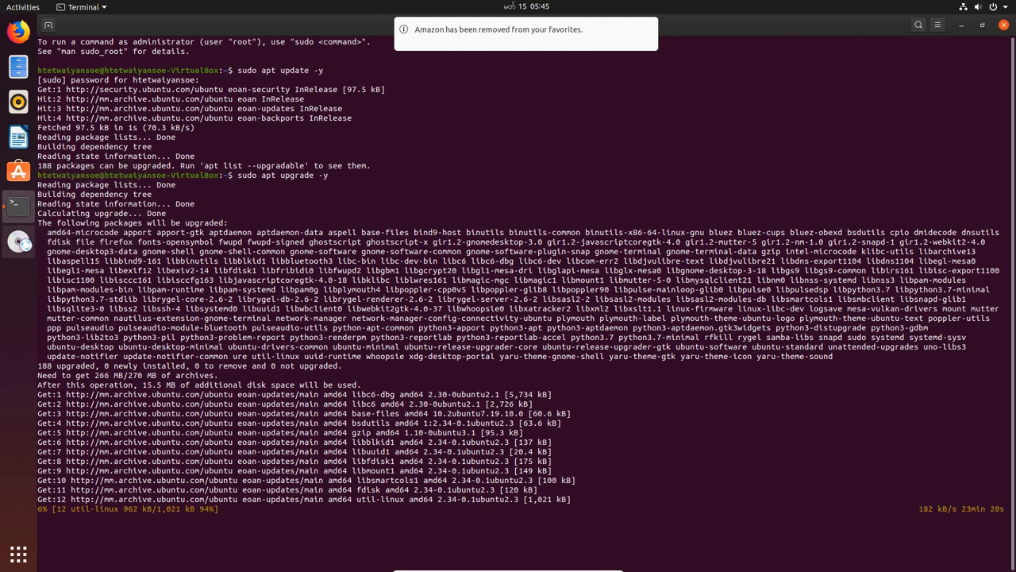
# Dismiss the disc launcher menu and the VM view options without changes.
pyautogui.rightClick(23, 243)
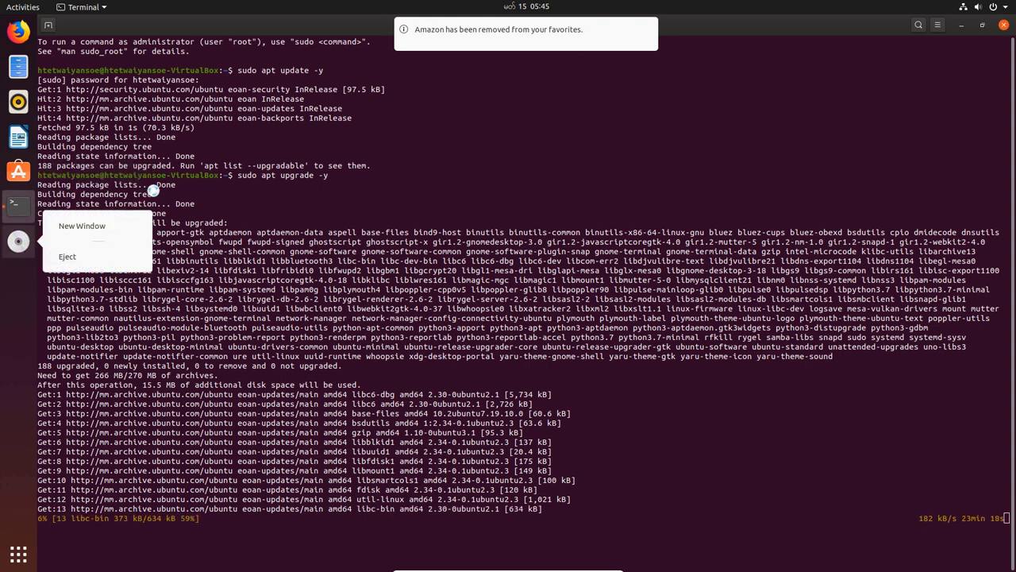
pyautogui.click(156, 184)
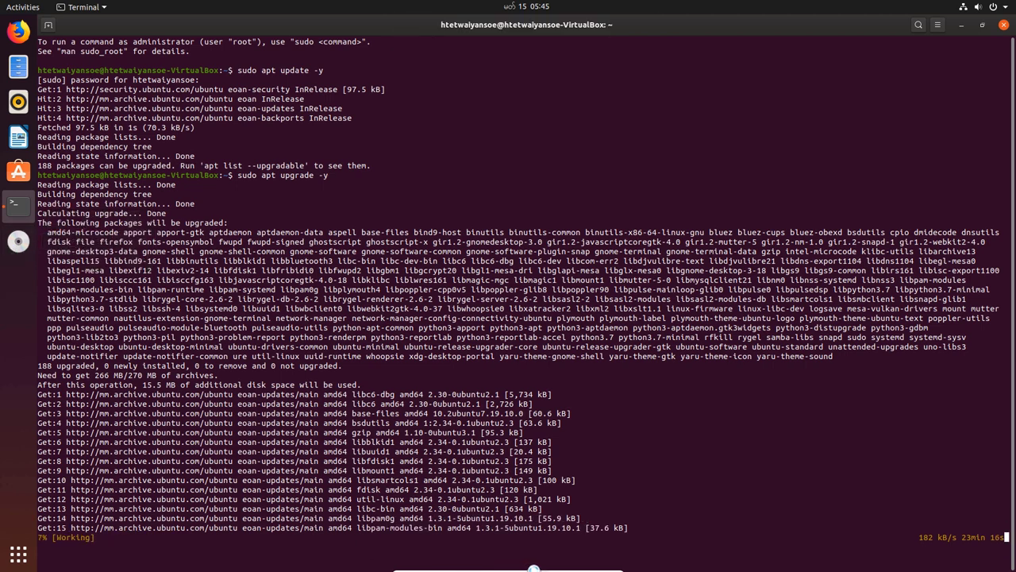
pyautogui.click(515, 566)
pyautogui.moveTo(467, 566)
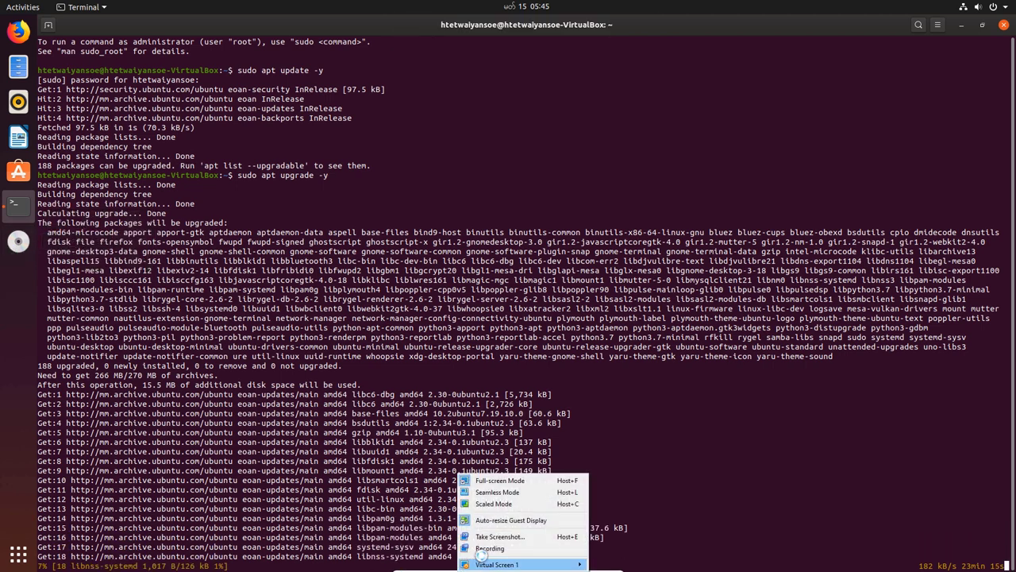
pyautogui.click(961, 25)
# Launch Settings by searching 'setting' in the applications list.
pyautogui.click(18, 553)
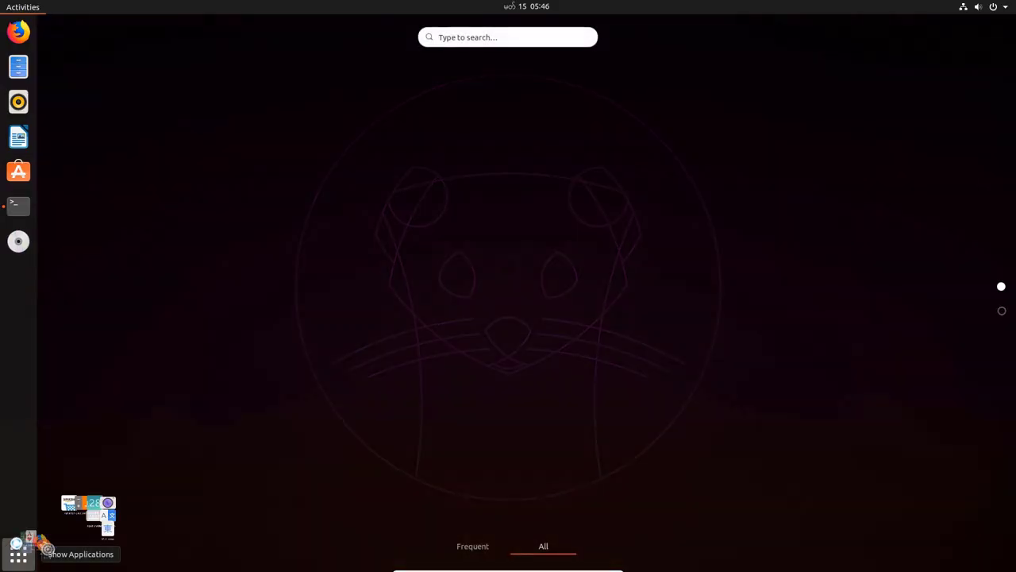
pyautogui.scroll(-5, 389, 397)
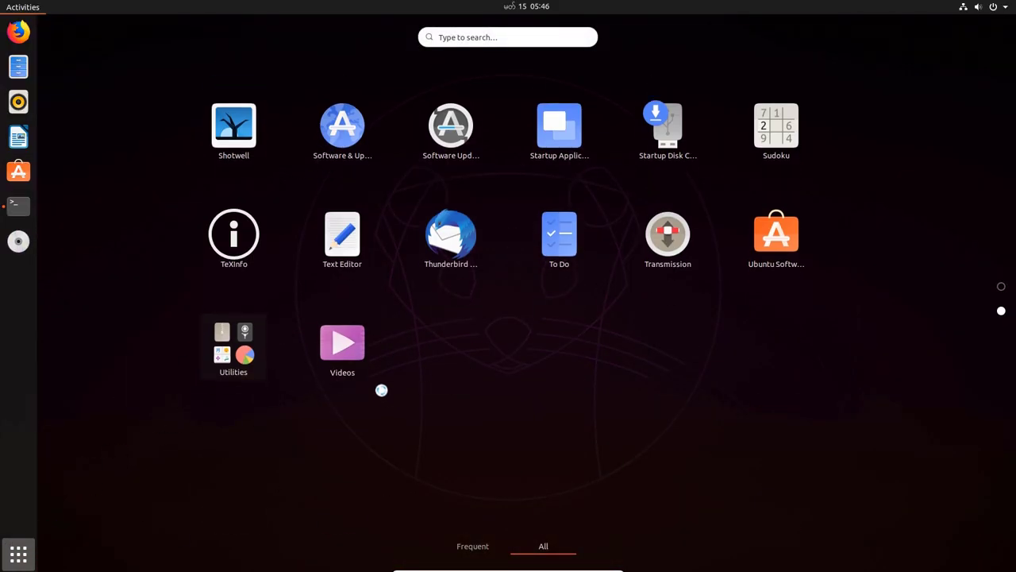
pyautogui.scroll(5, 342, 349)
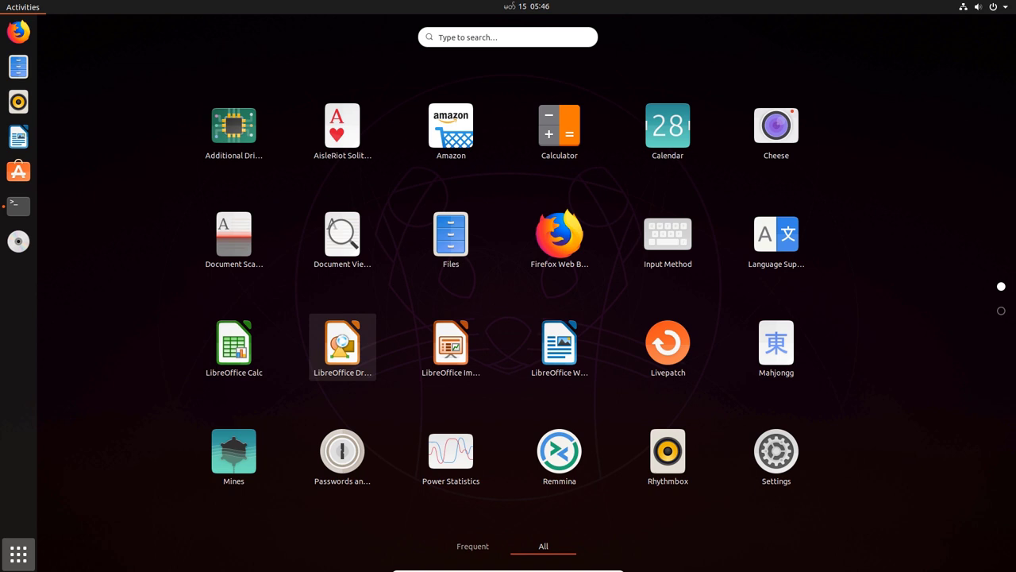
pyautogui.click(457, 37)
pyautogui.write('settings')
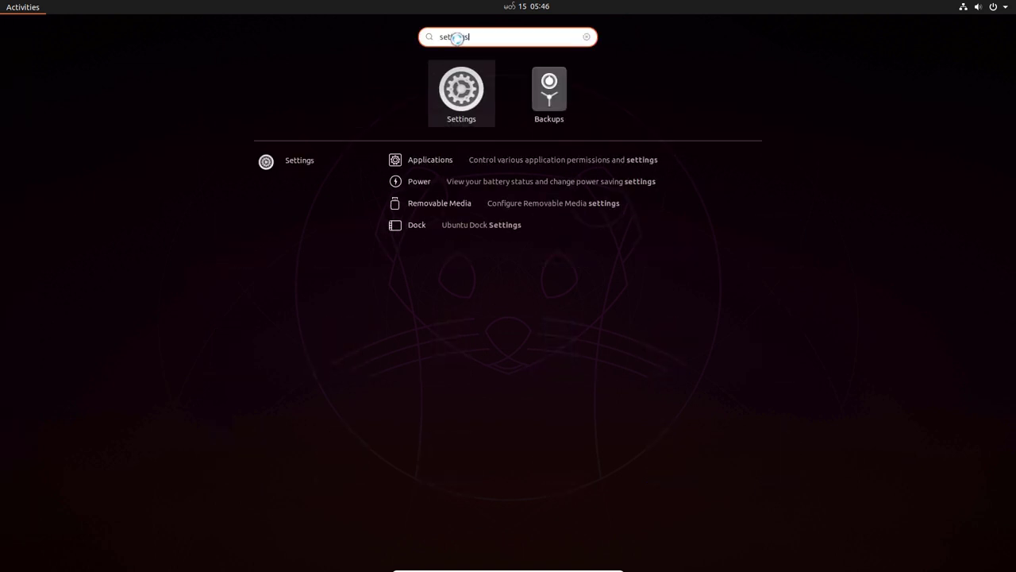
pyautogui.click(474, 80)
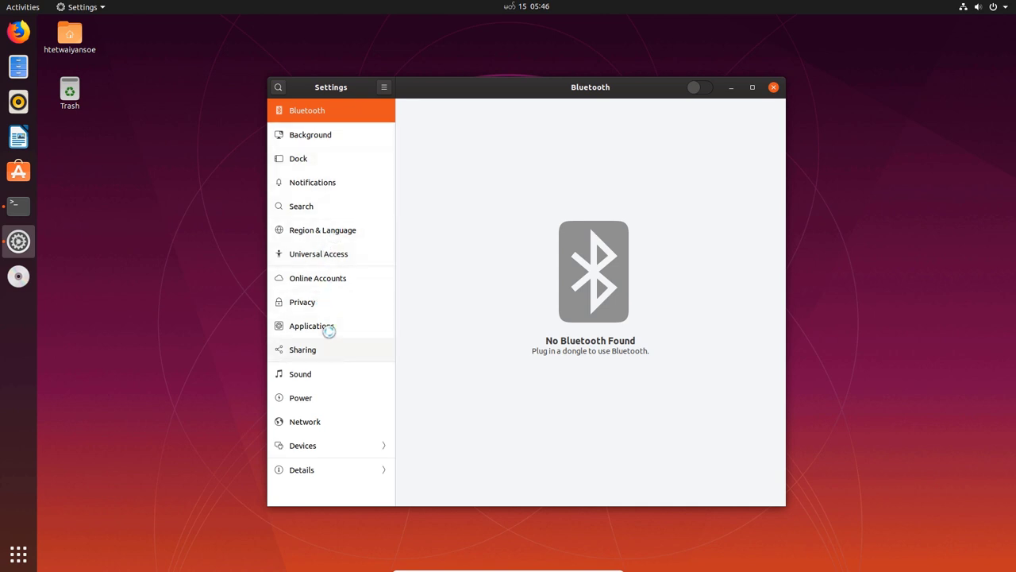
# Set dock icon size to 36, try Bottom and Right positions, then return it to Left.
pyautogui.click(315, 159)
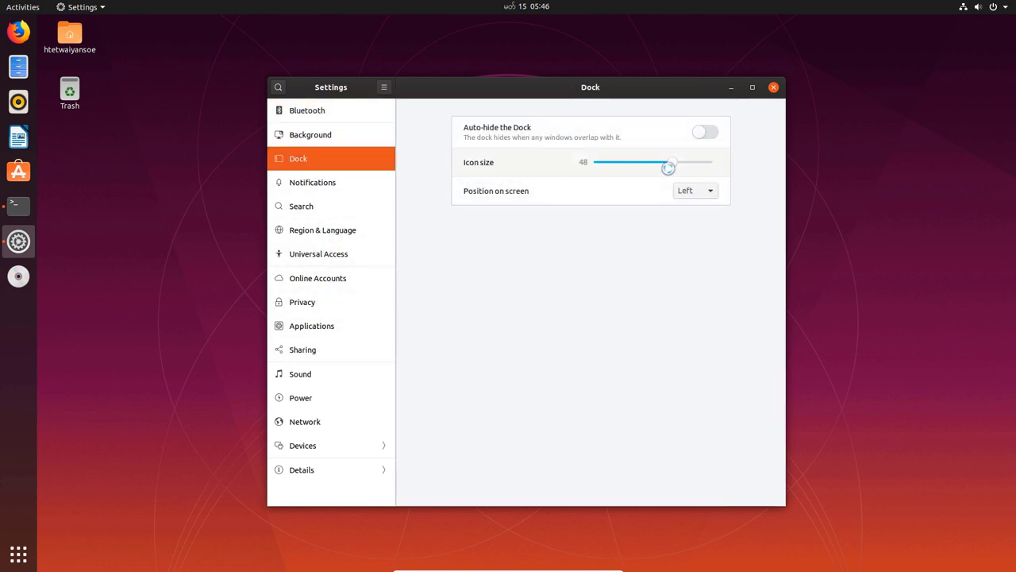
pyautogui.moveTo(667, 165); pyautogui.dragTo(647, 165)
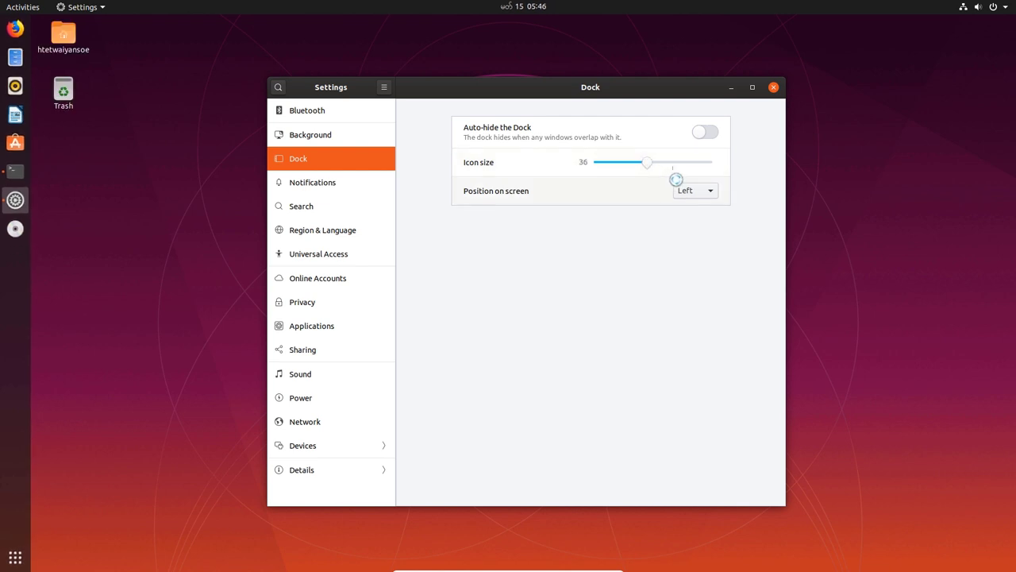
pyautogui.click(695, 193)
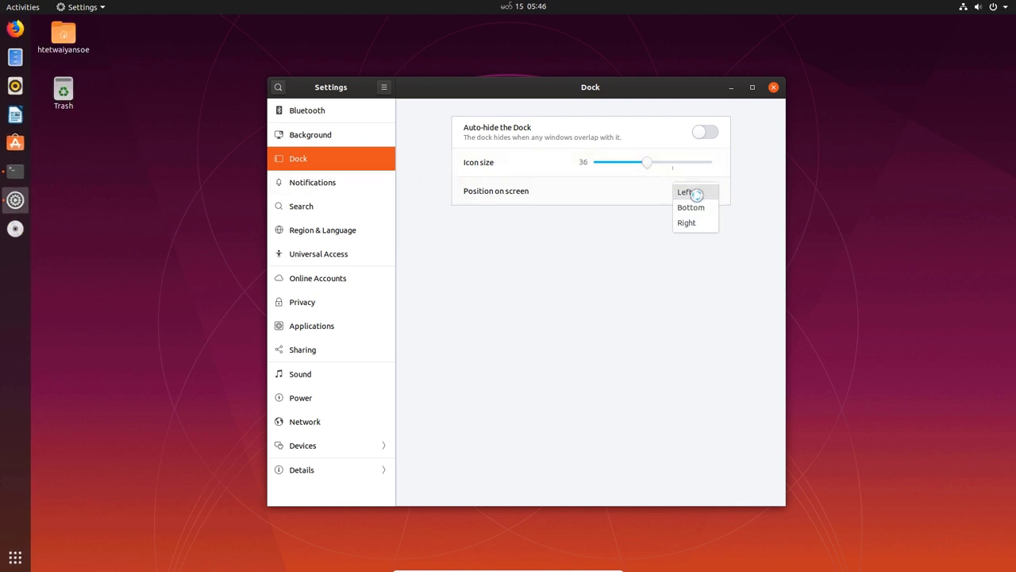
pyautogui.click(690, 207)
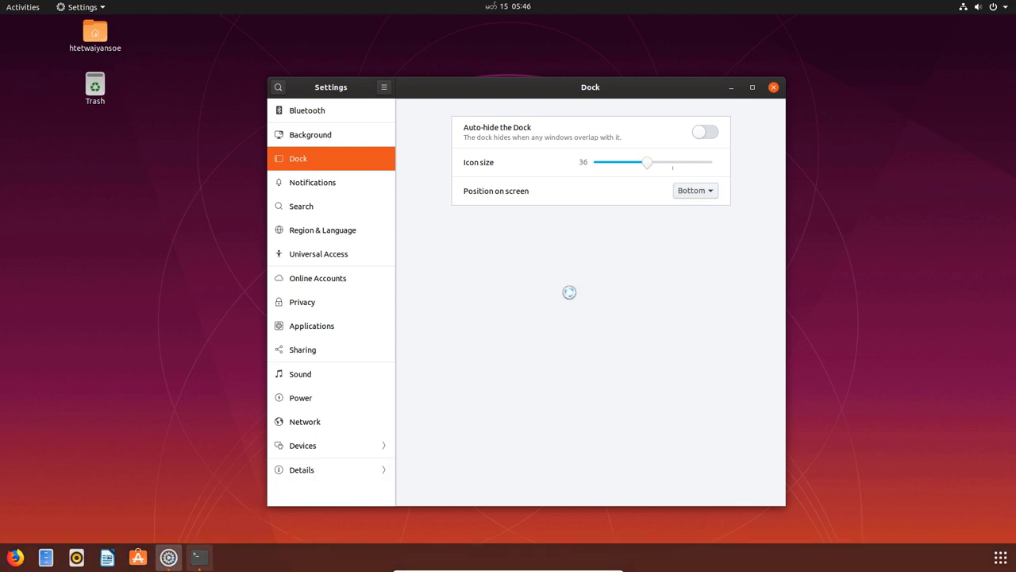
pyautogui.click(696, 190)
pyautogui.click(691, 208)
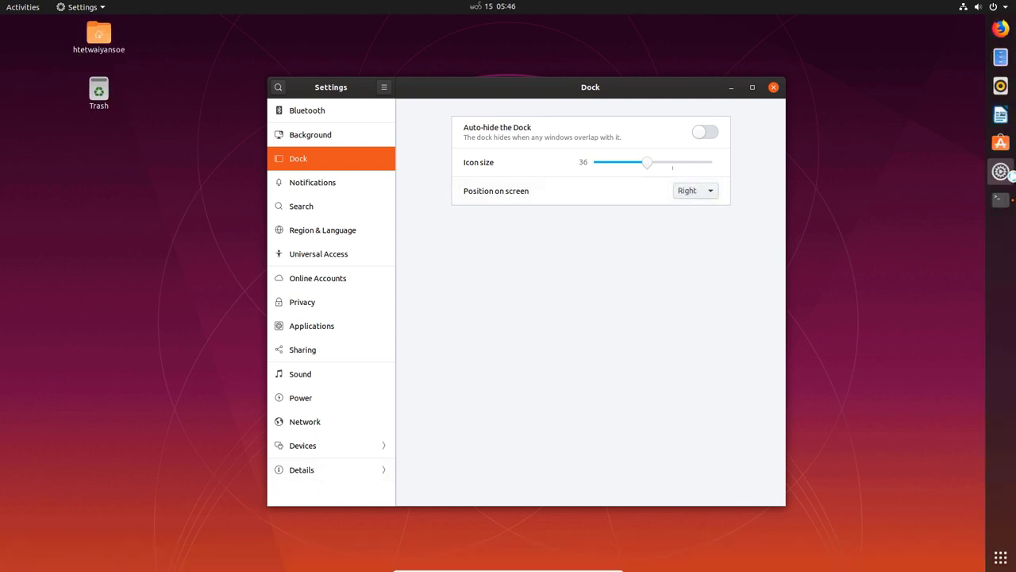
pyautogui.click(689, 191)
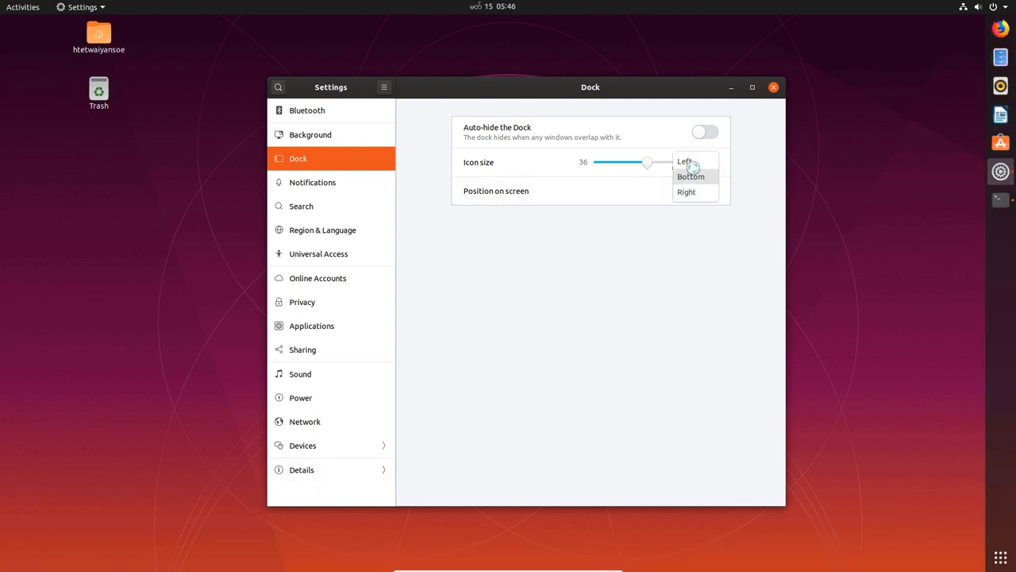
pyautogui.click(688, 163)
pyautogui.click(339, 184)
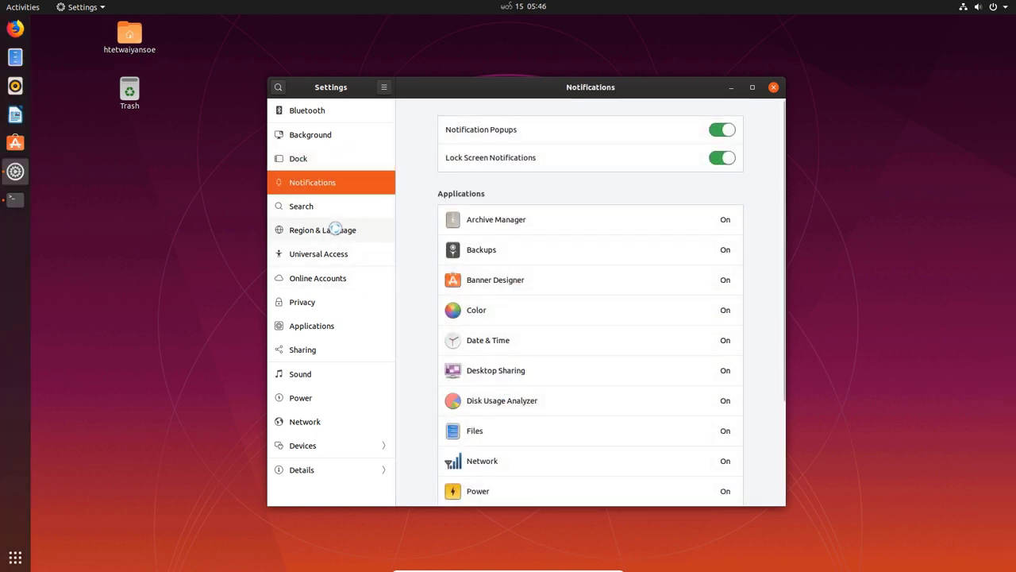
# In Region & Language, set Formats to United States and confirm with Done.
pyautogui.click(335, 230)
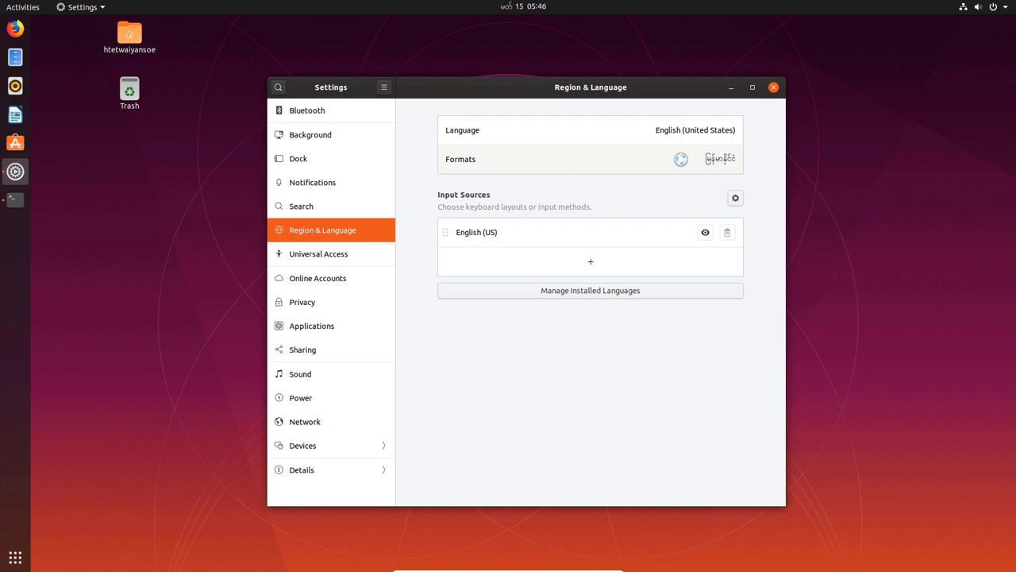
pyautogui.click(467, 164)
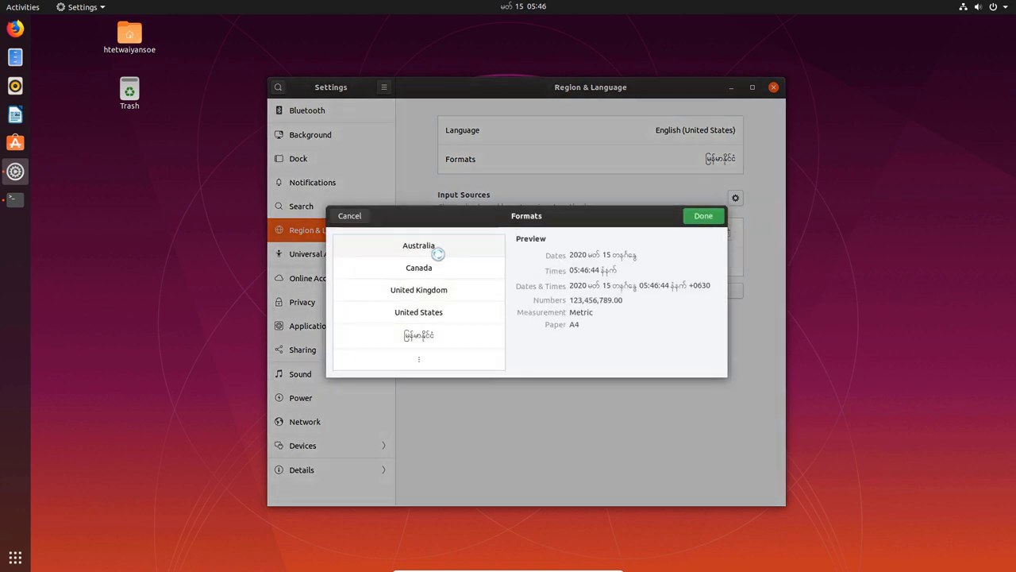
pyautogui.click(432, 311)
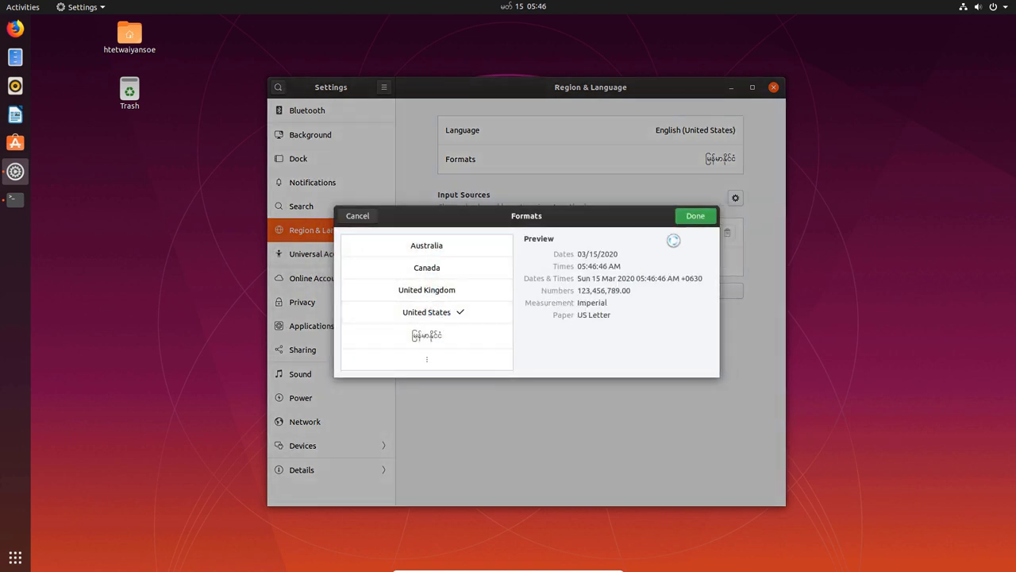
pyautogui.click(697, 216)
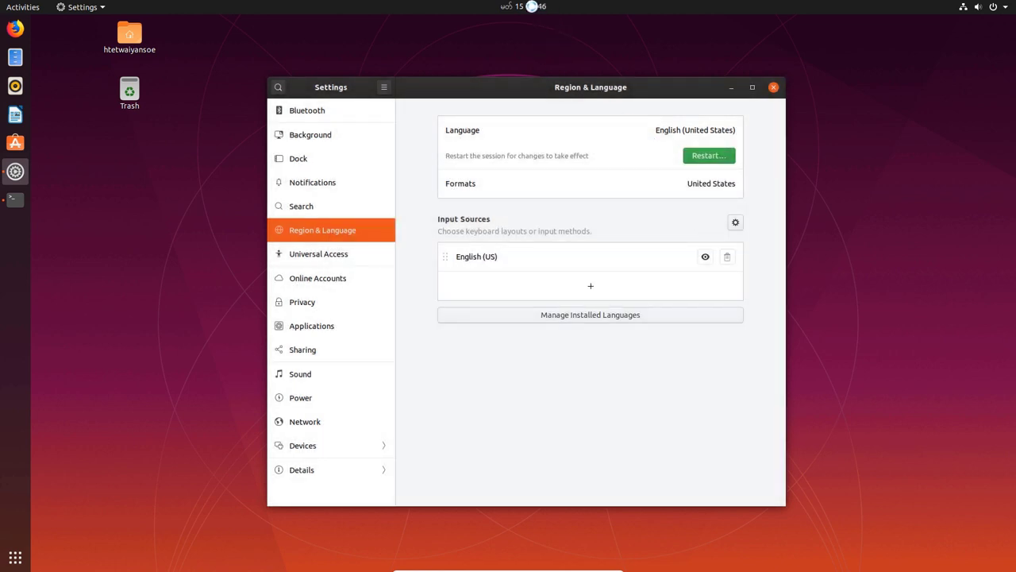
pyautogui.click(532, 6)
pyautogui.click(532, 6)
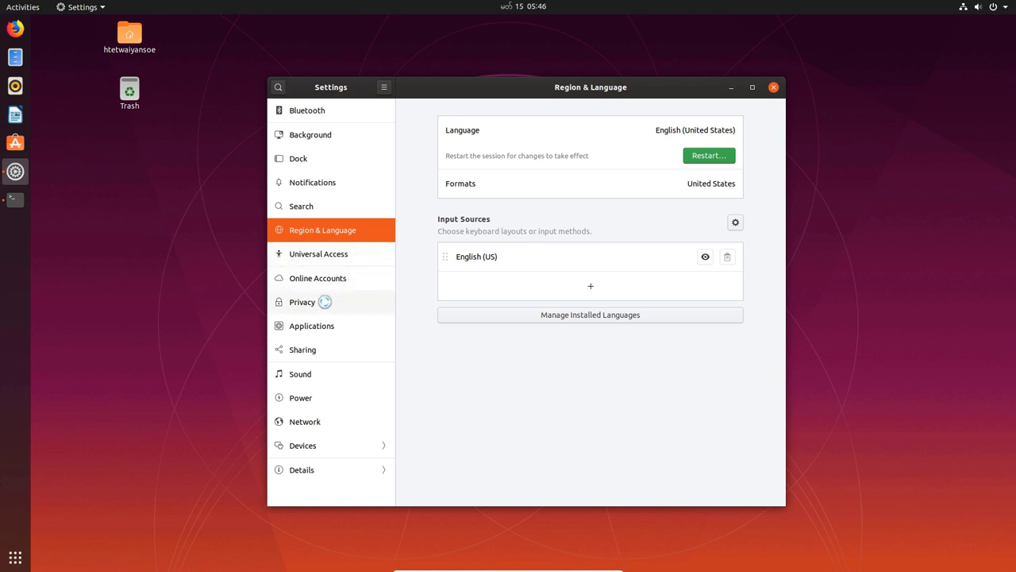
# Browse the Applications, Sharing, Sound, Power and Network settings sections.
pyautogui.click(327, 327)
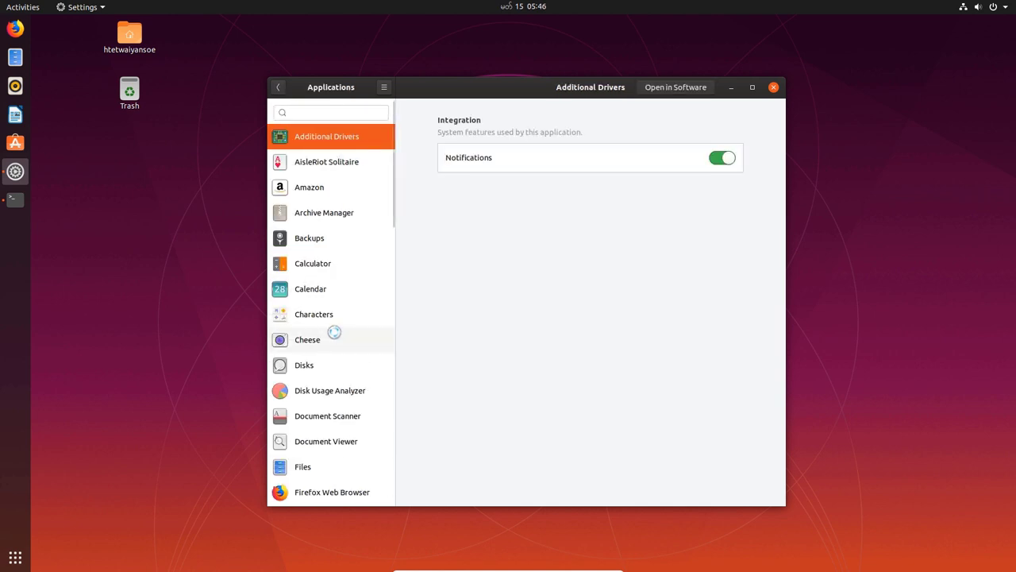
pyautogui.click(278, 86)
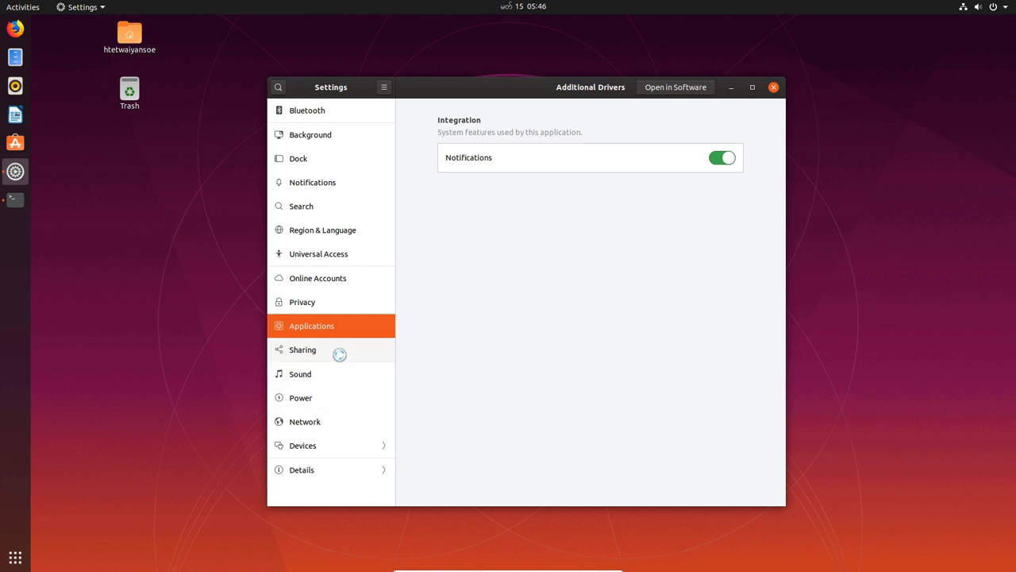
pyautogui.click(339, 355)
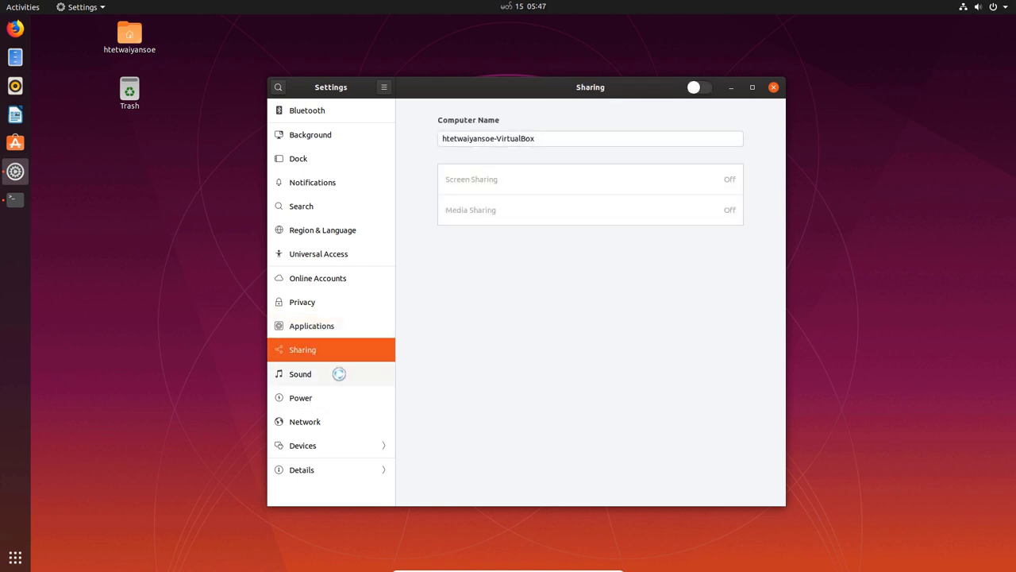
pyautogui.click(320, 376)
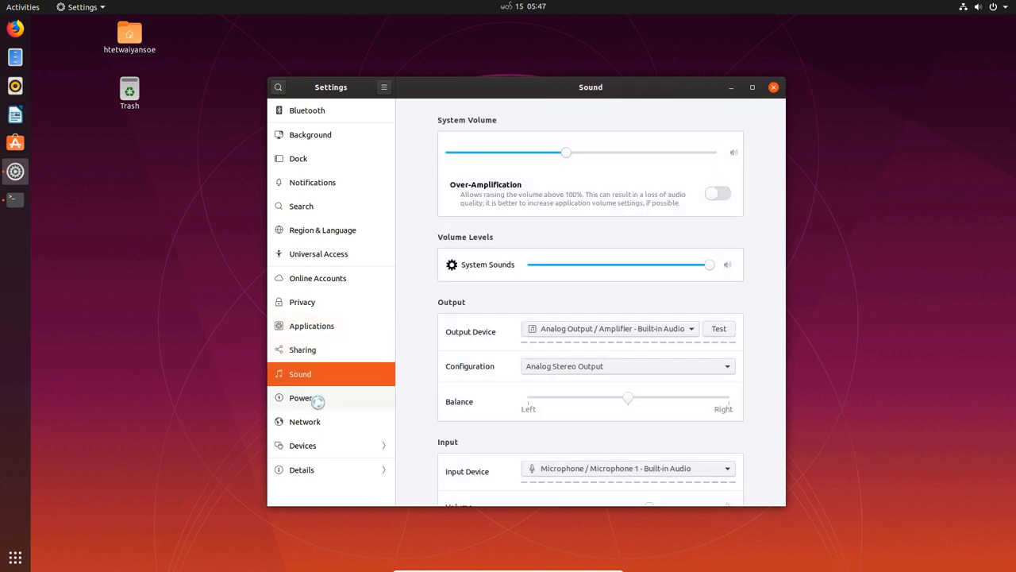
pyautogui.click(318, 400)
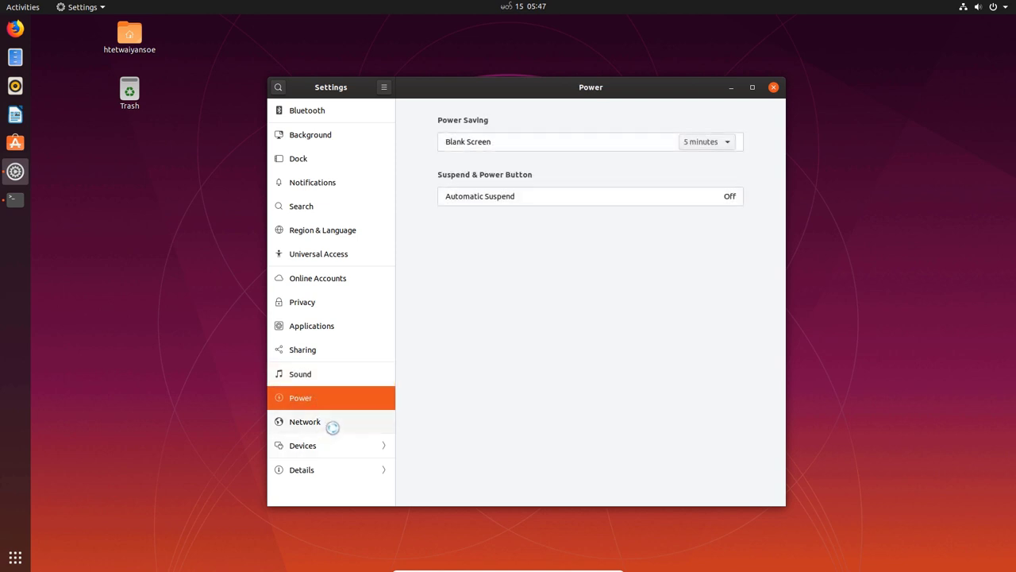
pyautogui.click(333, 424)
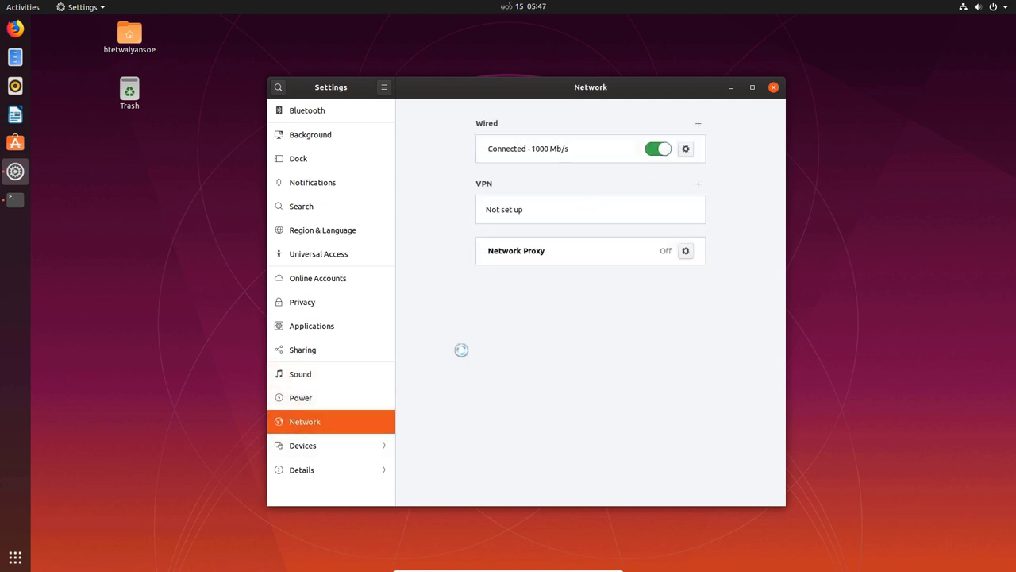
# View the Displays, Keyboard Shortcuts, Mouse & Touchpad and Bluetooth settings, ending on Online Accounts.
pyautogui.click(329, 447)
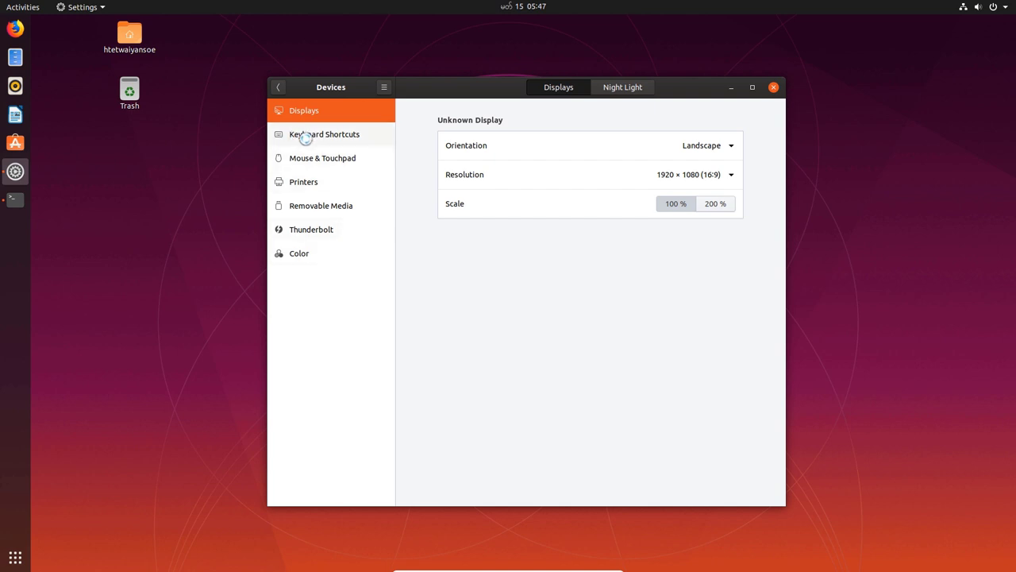
pyautogui.click(307, 135)
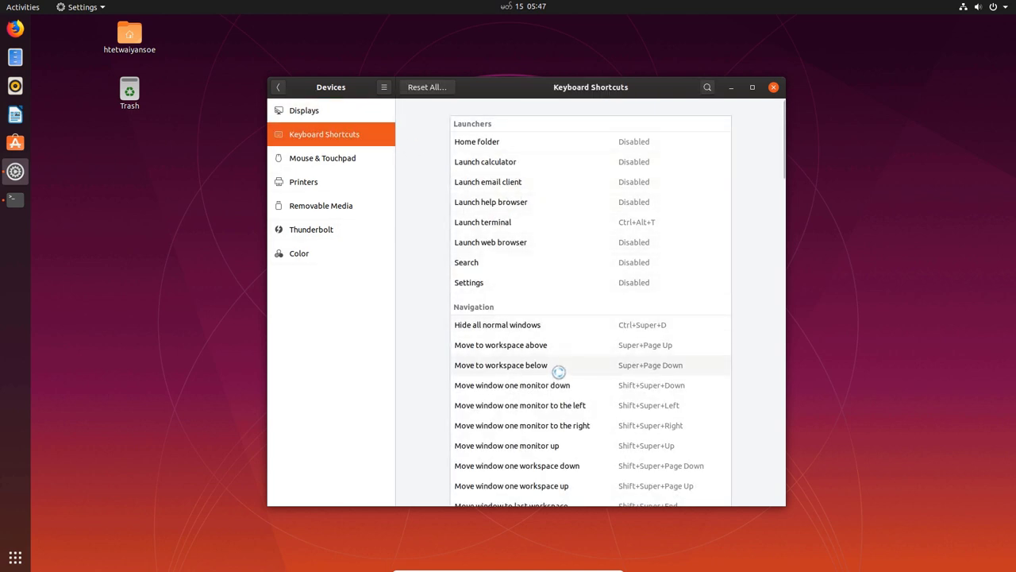
pyautogui.click(347, 163)
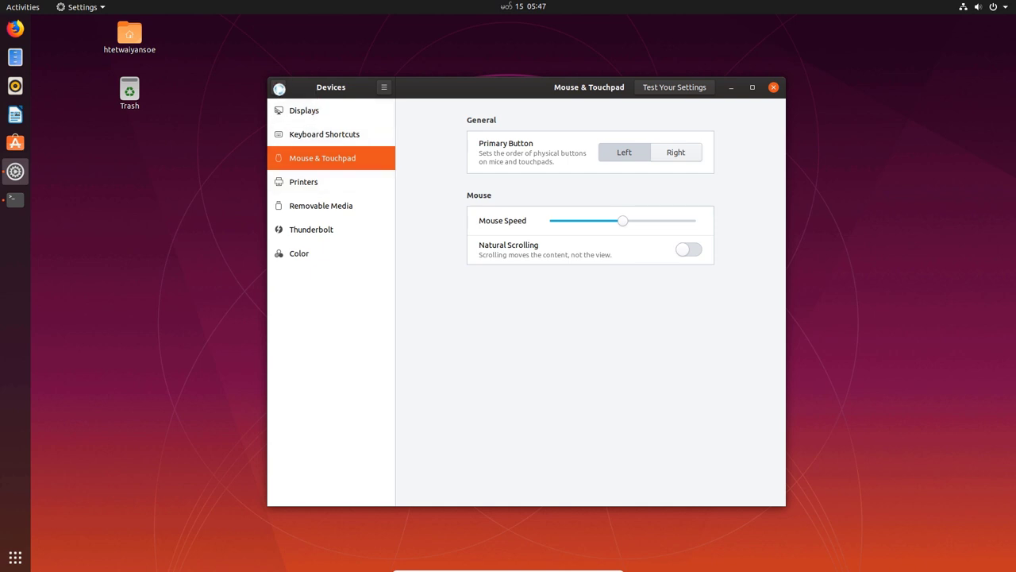
pyautogui.click(277, 87)
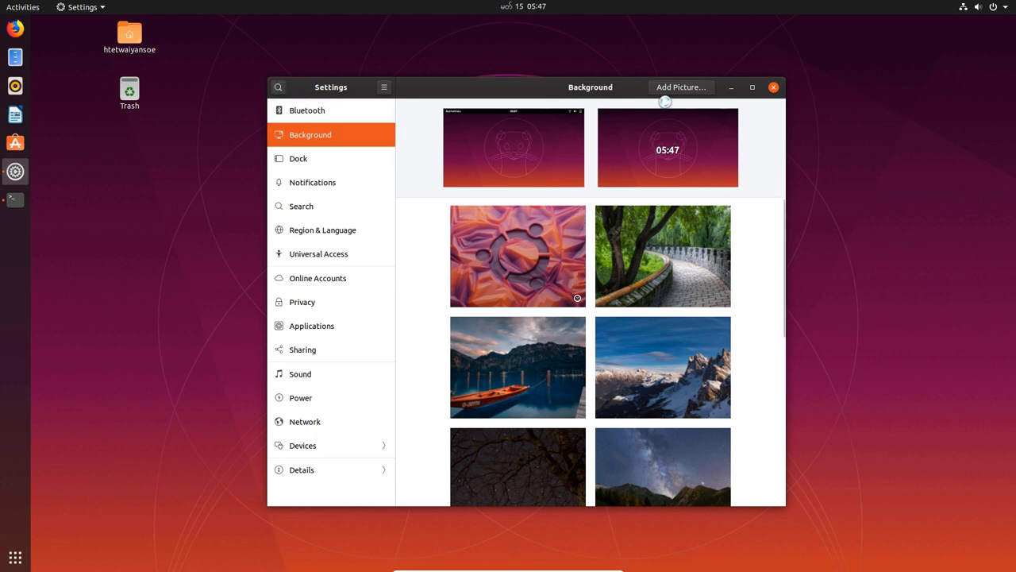
pyautogui.click(345, 111)
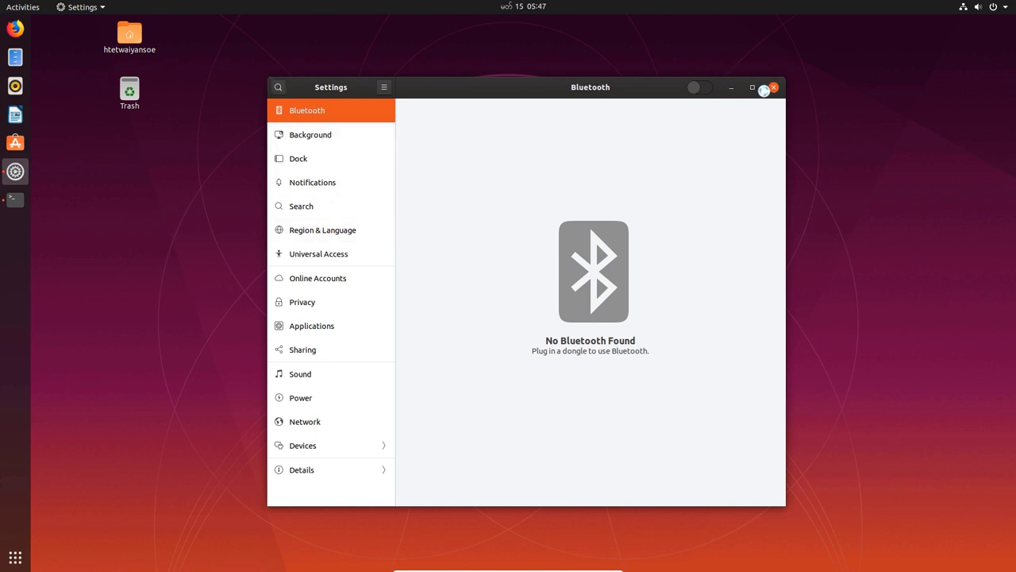
pyautogui.click(361, 280)
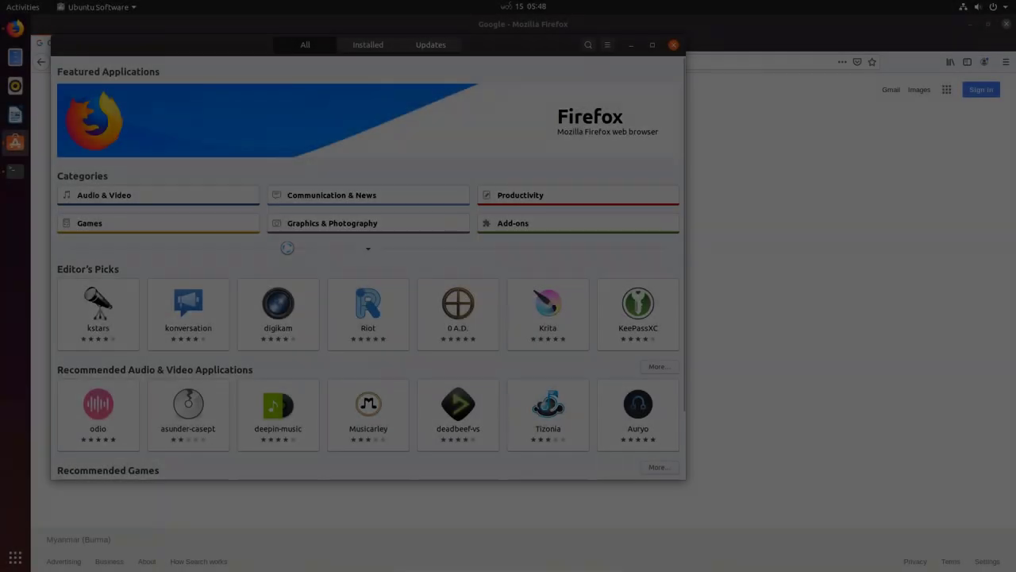
# Search 'vs co', install Visual Studio Code with password authentication, then return to the terminal output.
pyautogui.click(589, 44)
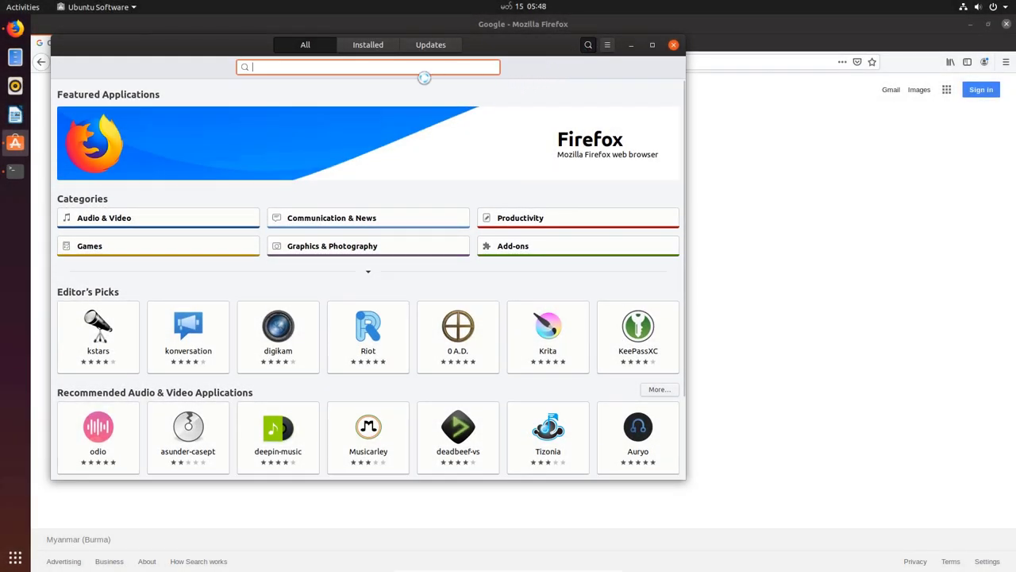
pyautogui.write('vs co')
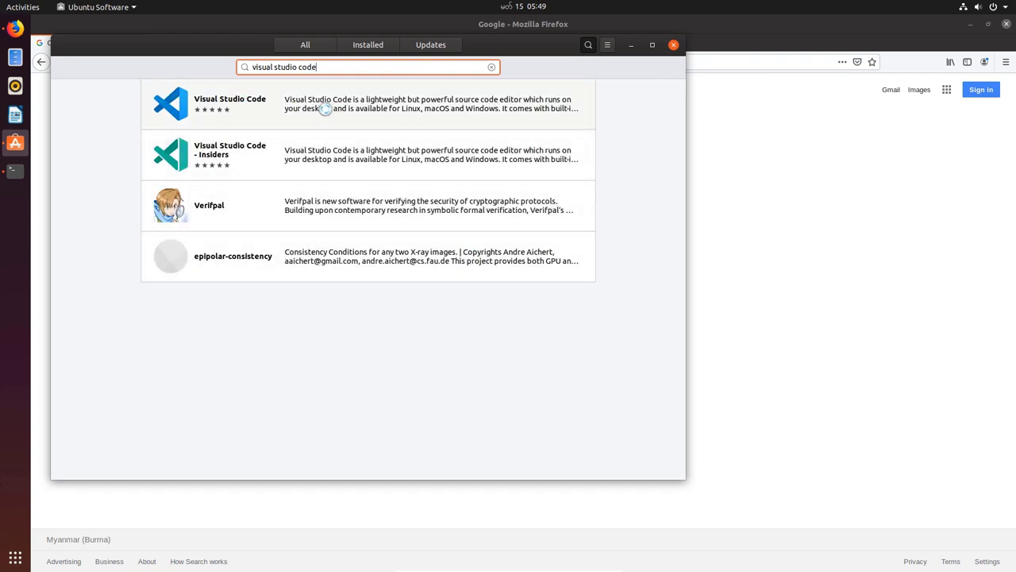
pyautogui.click(325, 109)
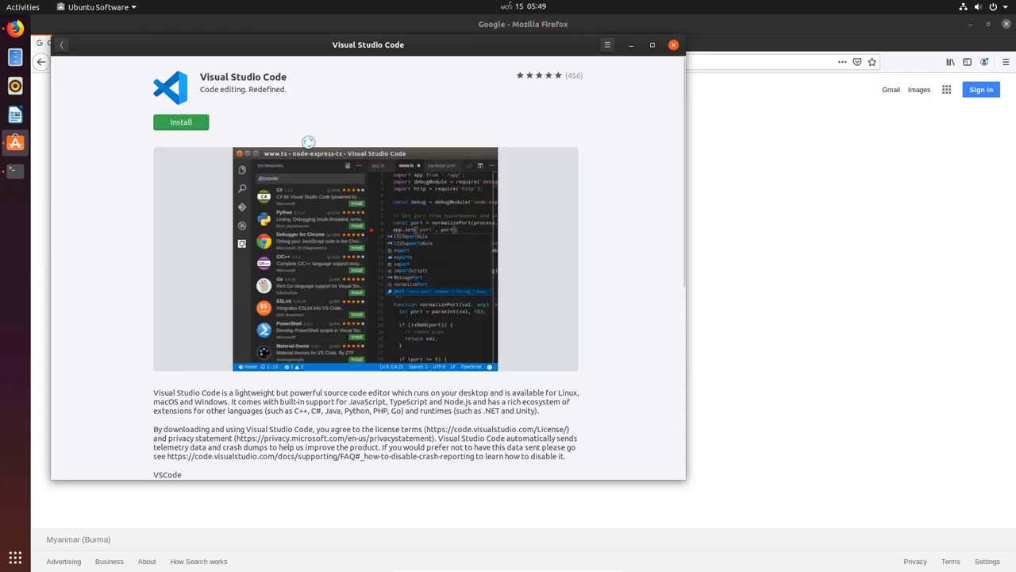
pyautogui.click(191, 129)
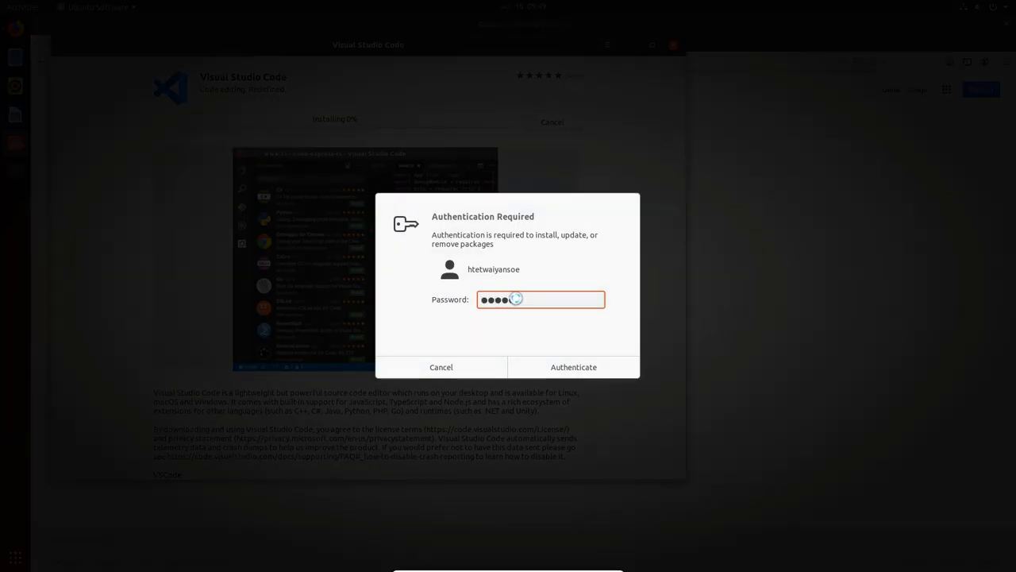
pyautogui.click(578, 364)
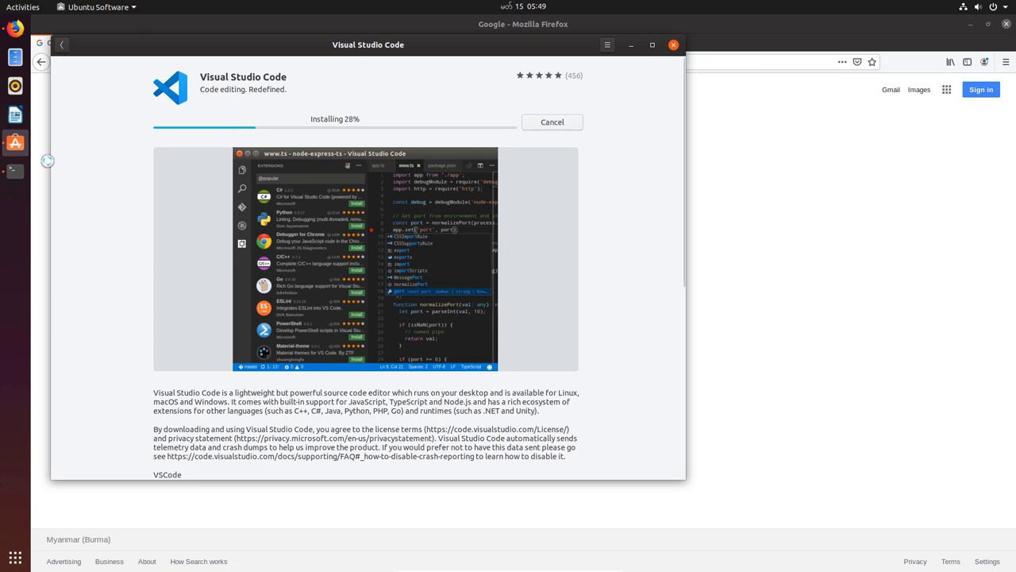
pyautogui.click(15, 170)
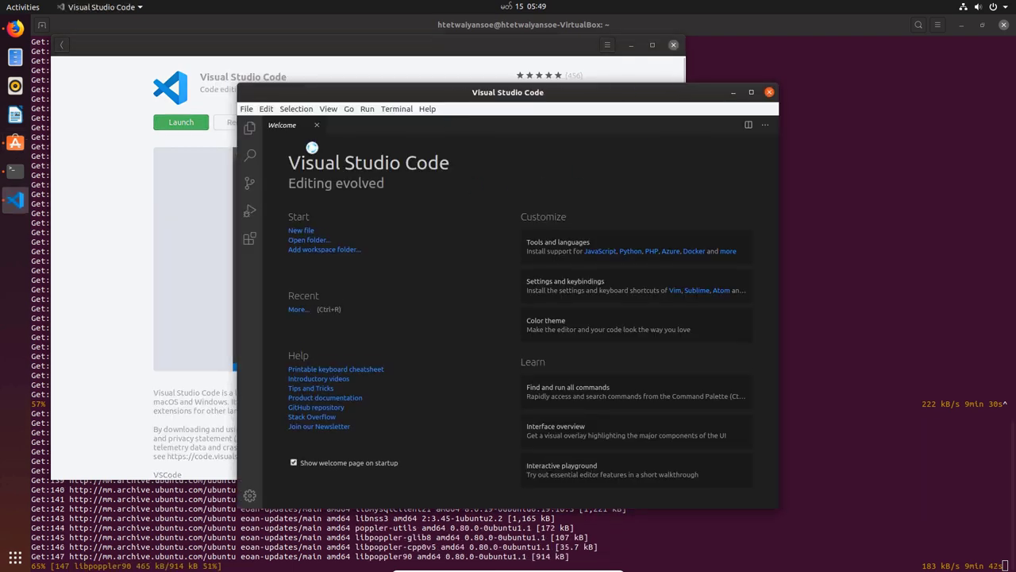
# Maximize Visual Studio Code, dismiss the telemetry notice, show the Explorer and close the Welcome tab.
pyautogui.click(751, 93)
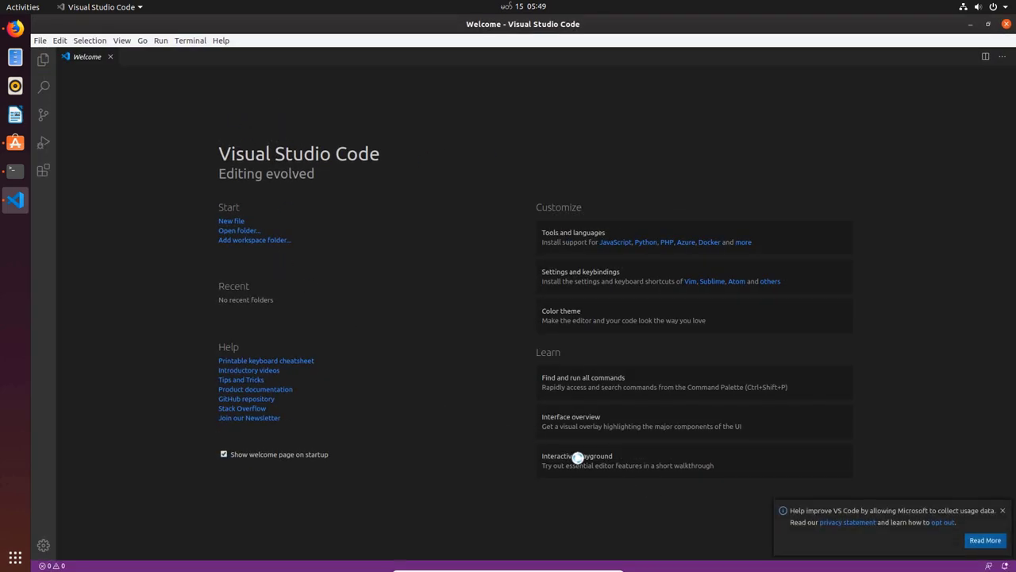
pyautogui.click(1004, 513)
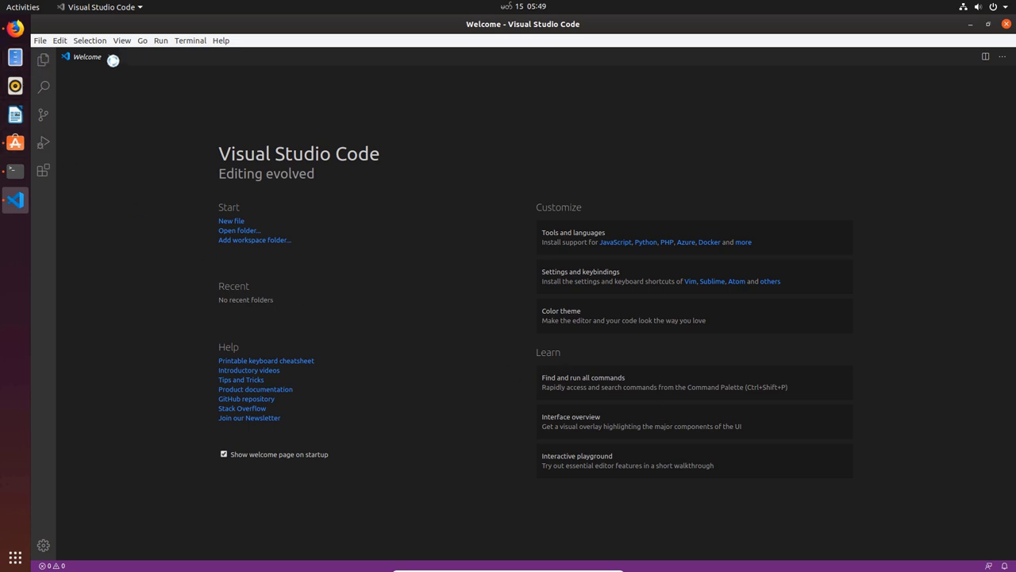
pyautogui.click(45, 60)
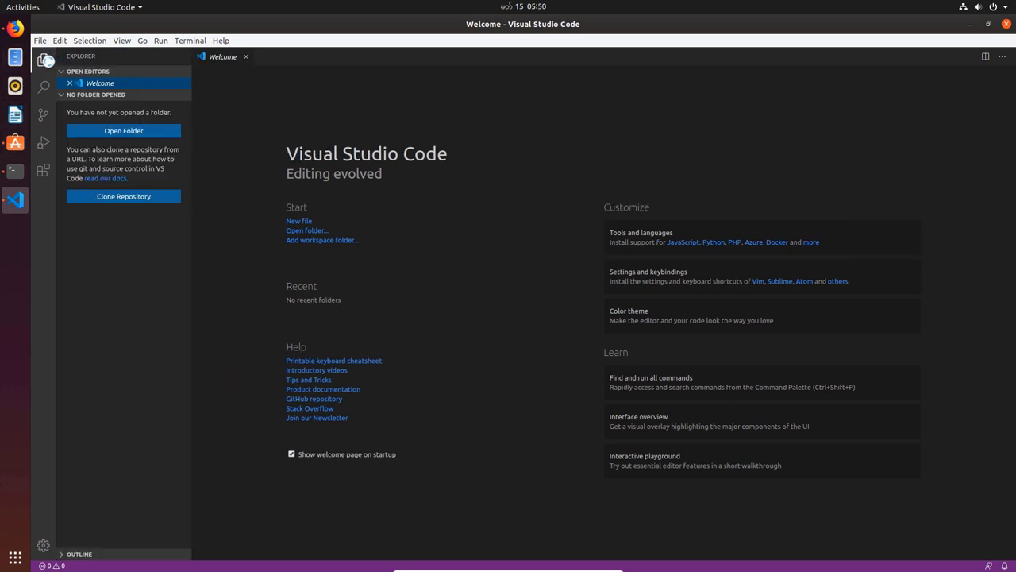
pyautogui.click(246, 58)
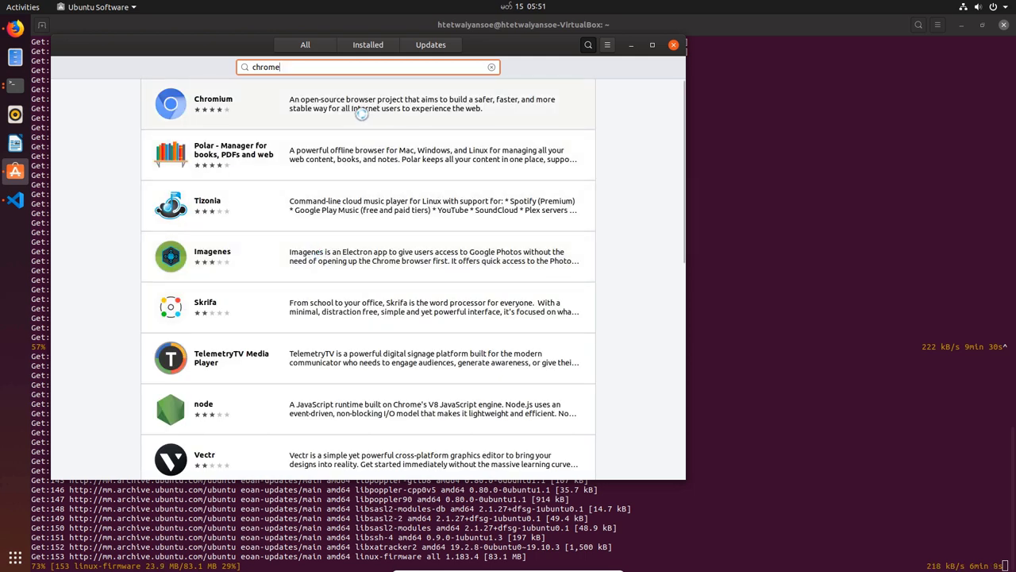
# Open Chromium from the 'chrome' search results and start its installation.
pyautogui.click(361, 113)
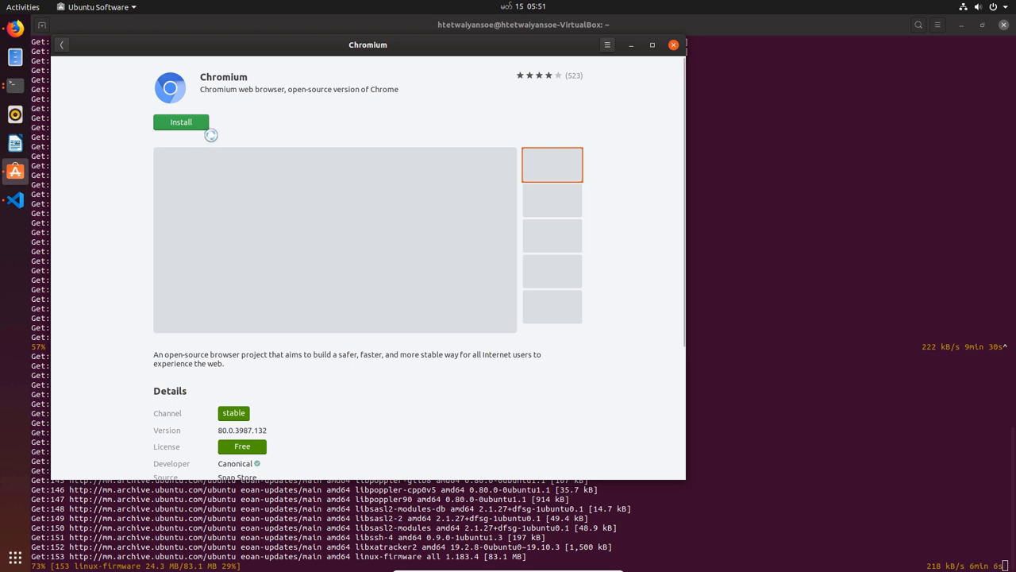
pyautogui.click(191, 121)
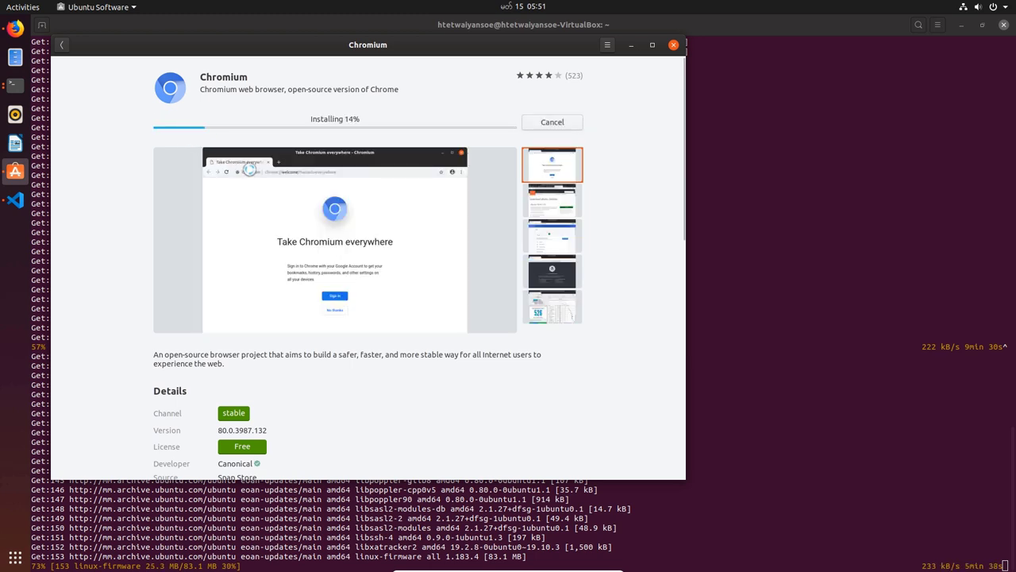
pyautogui.scroll(-5, 350, 373)
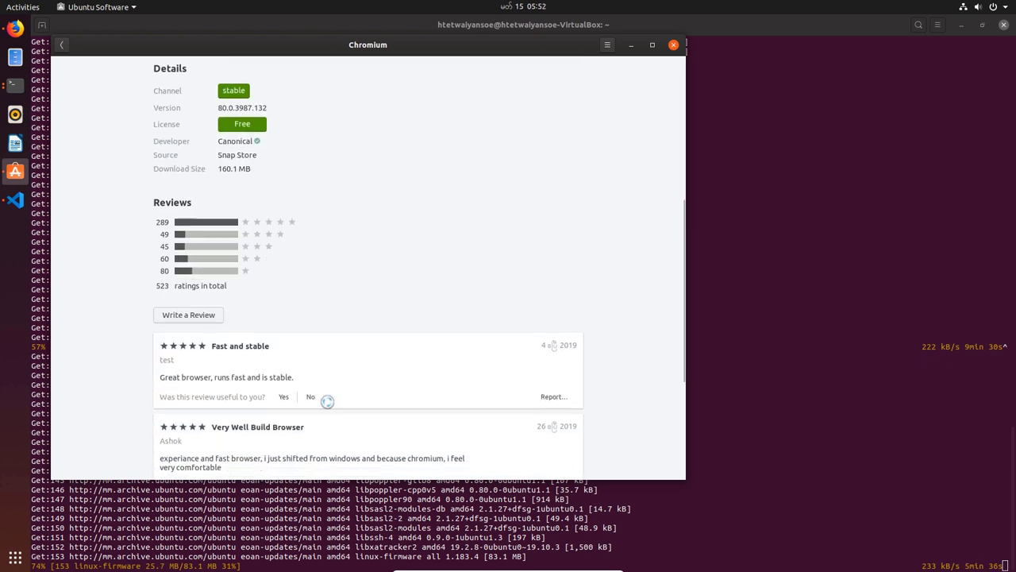